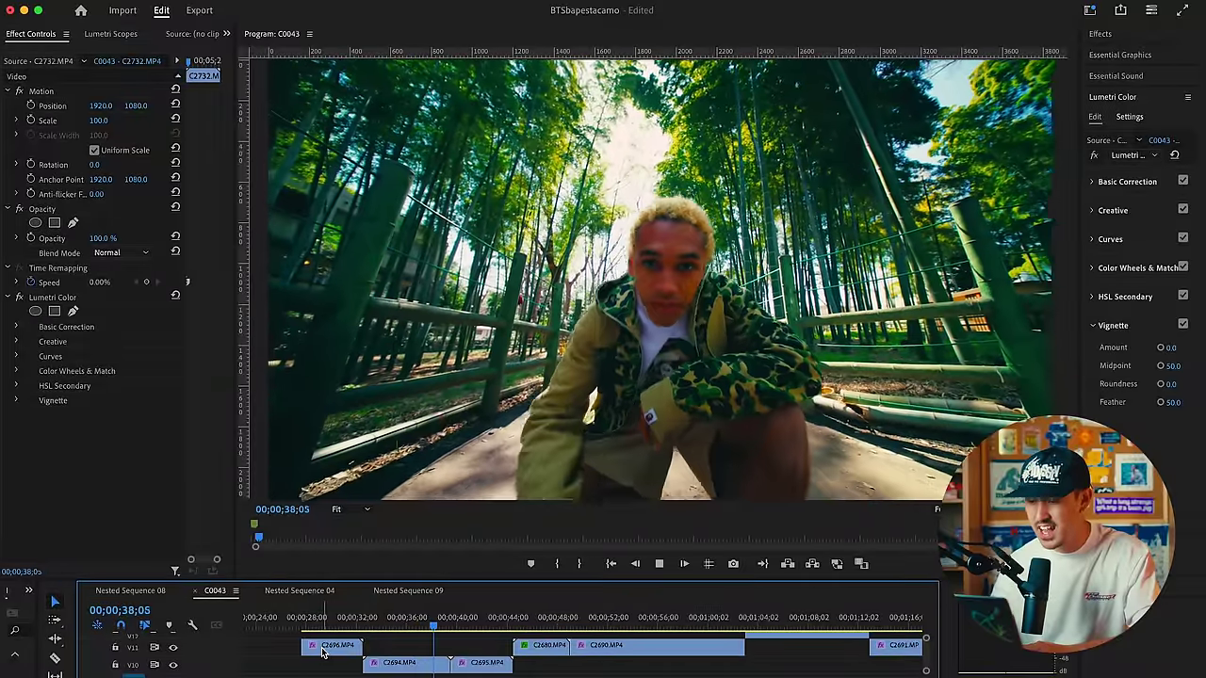
# Stop playback on the crouching bamboo-path shot at 00;00;38;05
pyautogui.press('space')
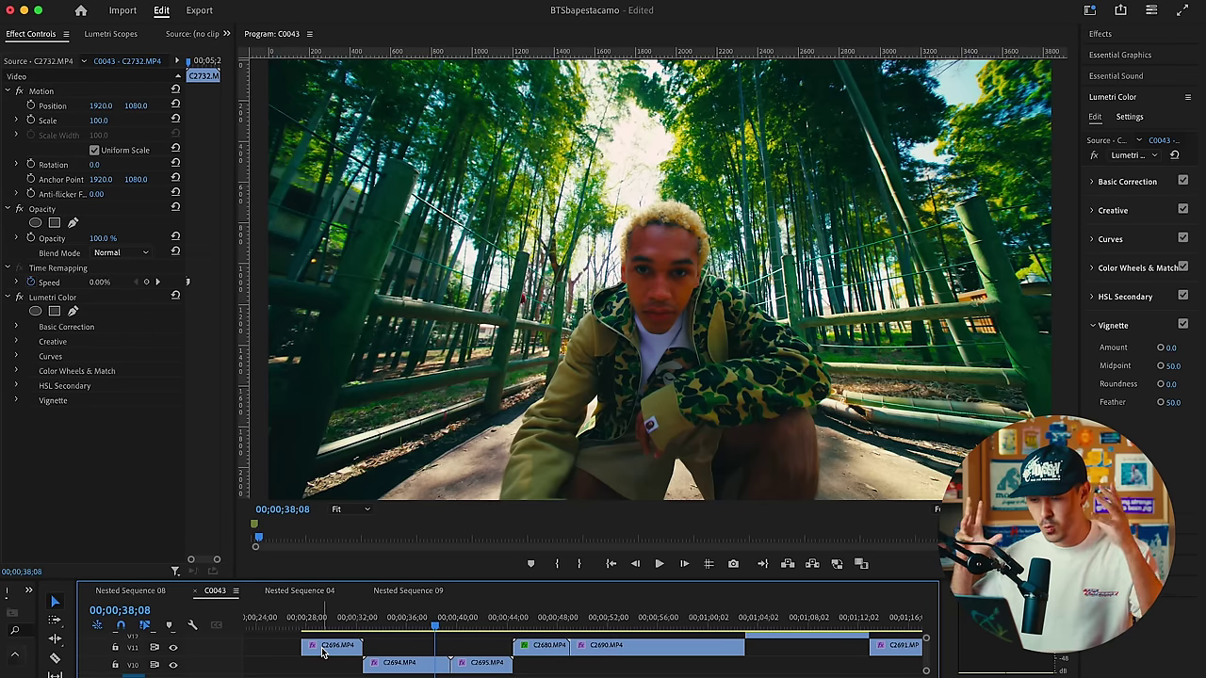
# Play the bamboo-path footage, then replay from the start of clip C2696 to 00;00;44;09
pyautogui.press('space')
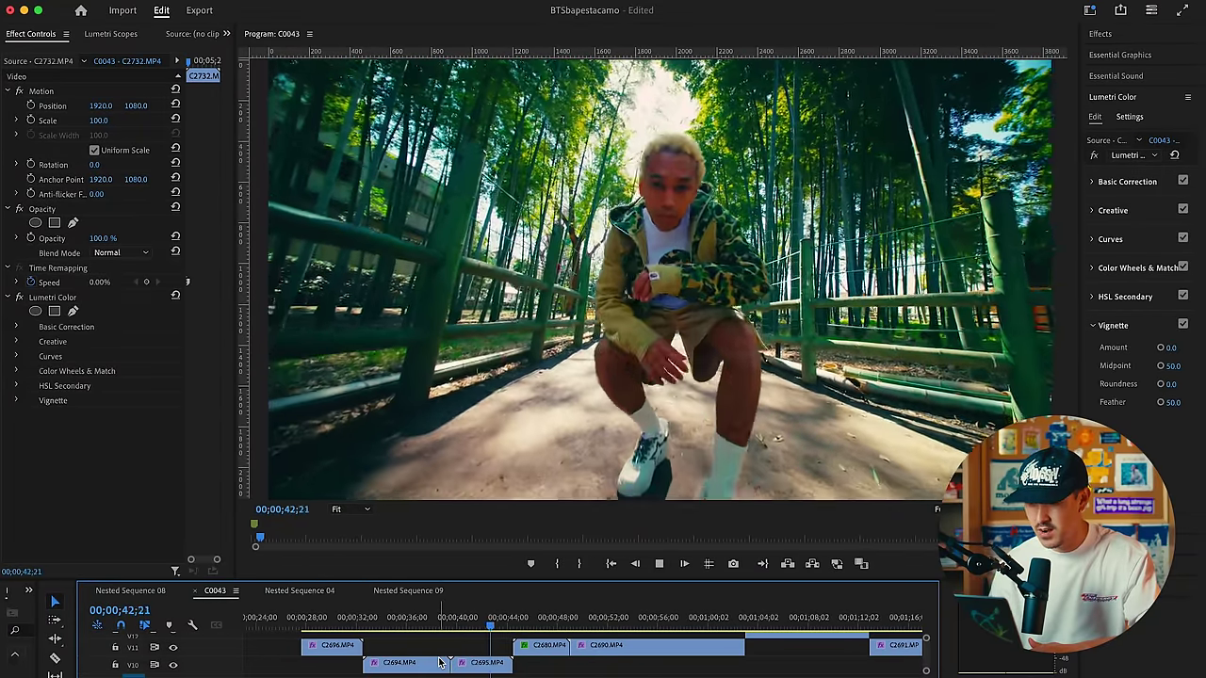
pyautogui.press('Up')
pyautogui.press('Up')
pyautogui.press('Up')
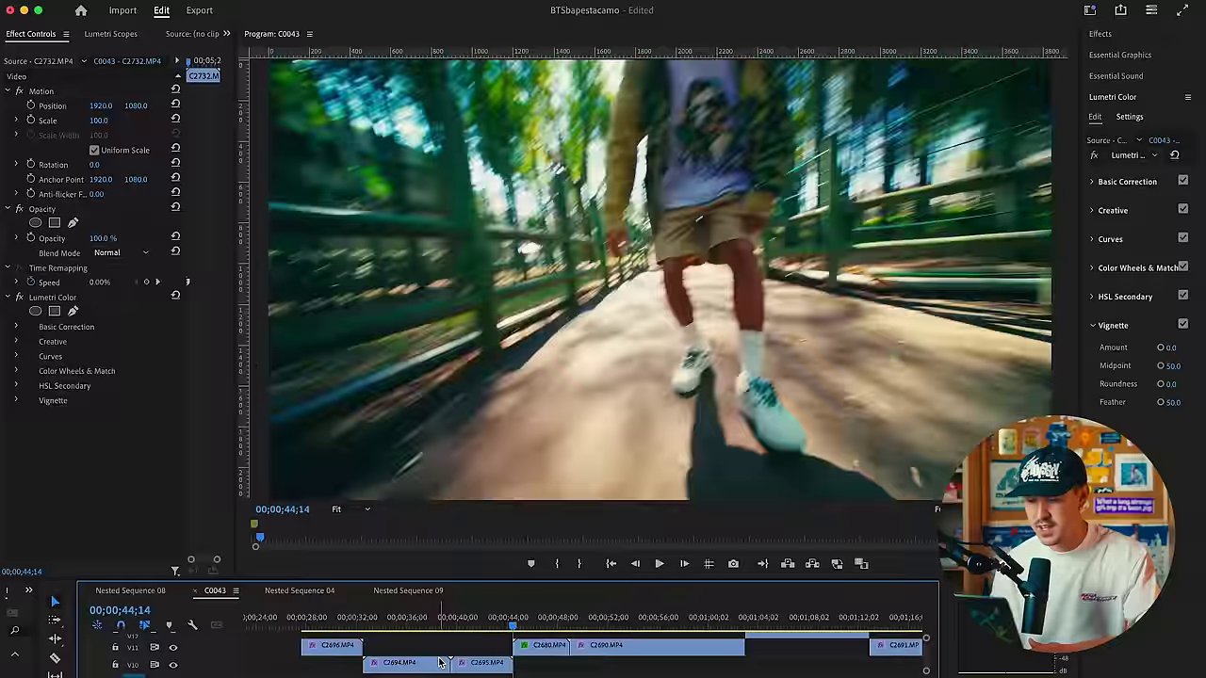
pyautogui.press('space')
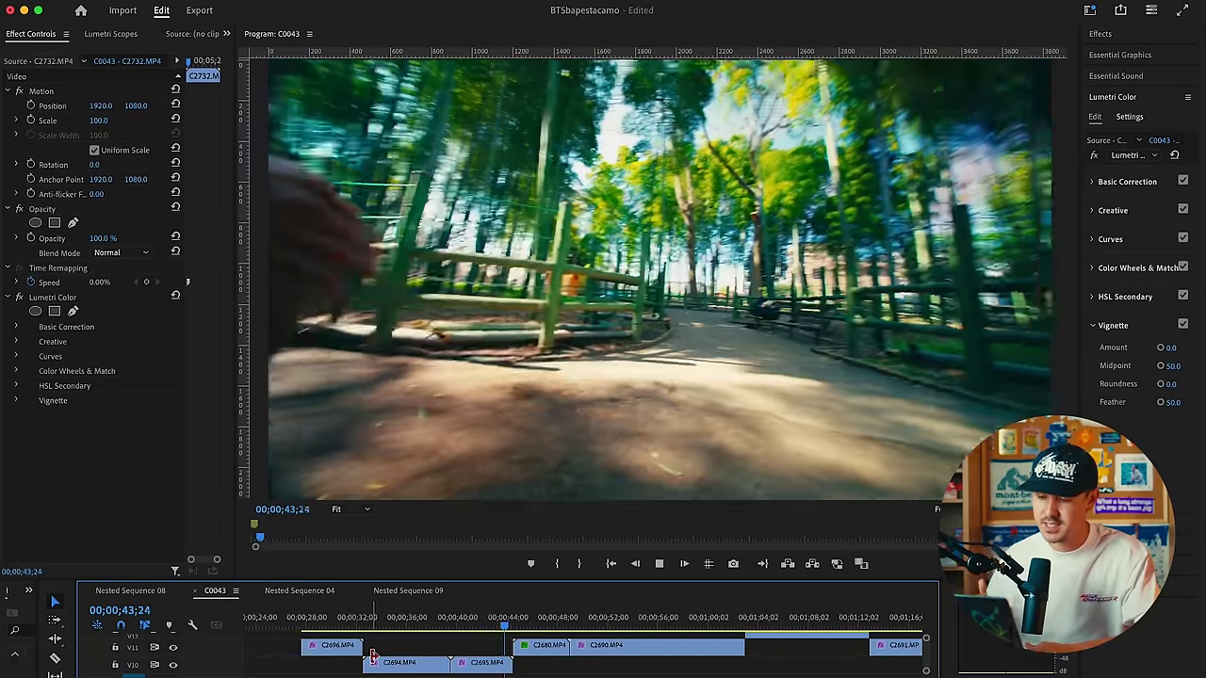
pyautogui.press('space')
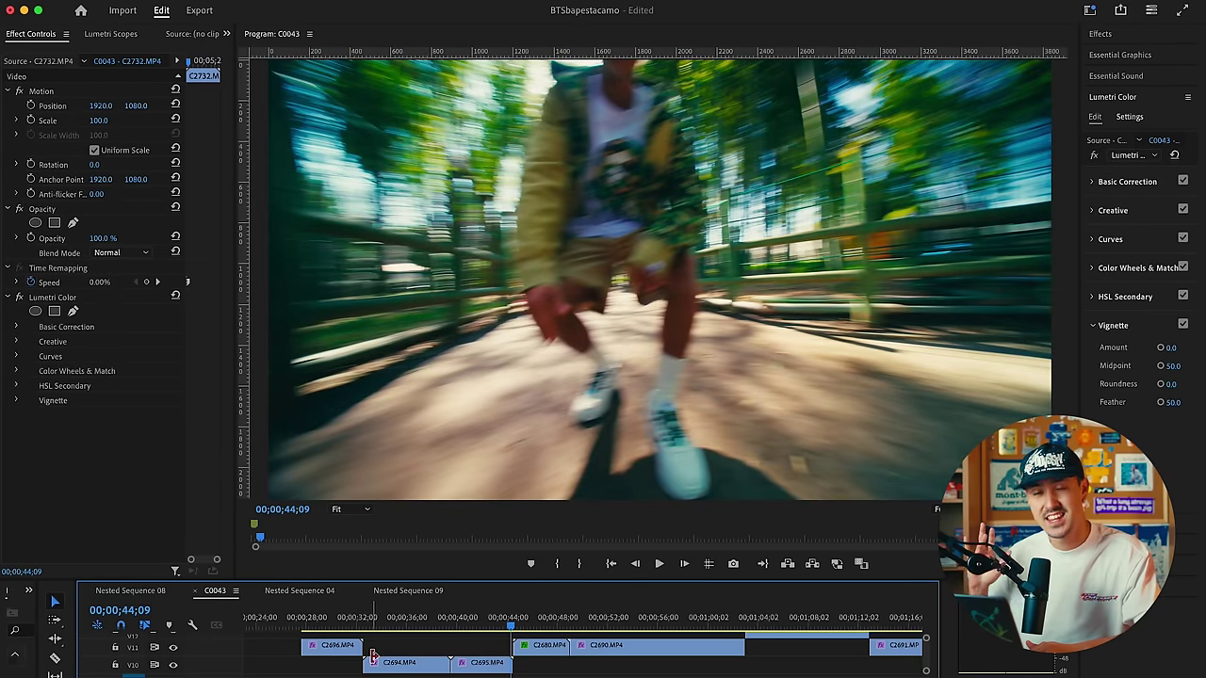
# Watch the C2680 bridge shot, scrub back to 00;00;34;23, then park on the C2690 staircase shot
pyautogui.click(523, 630)
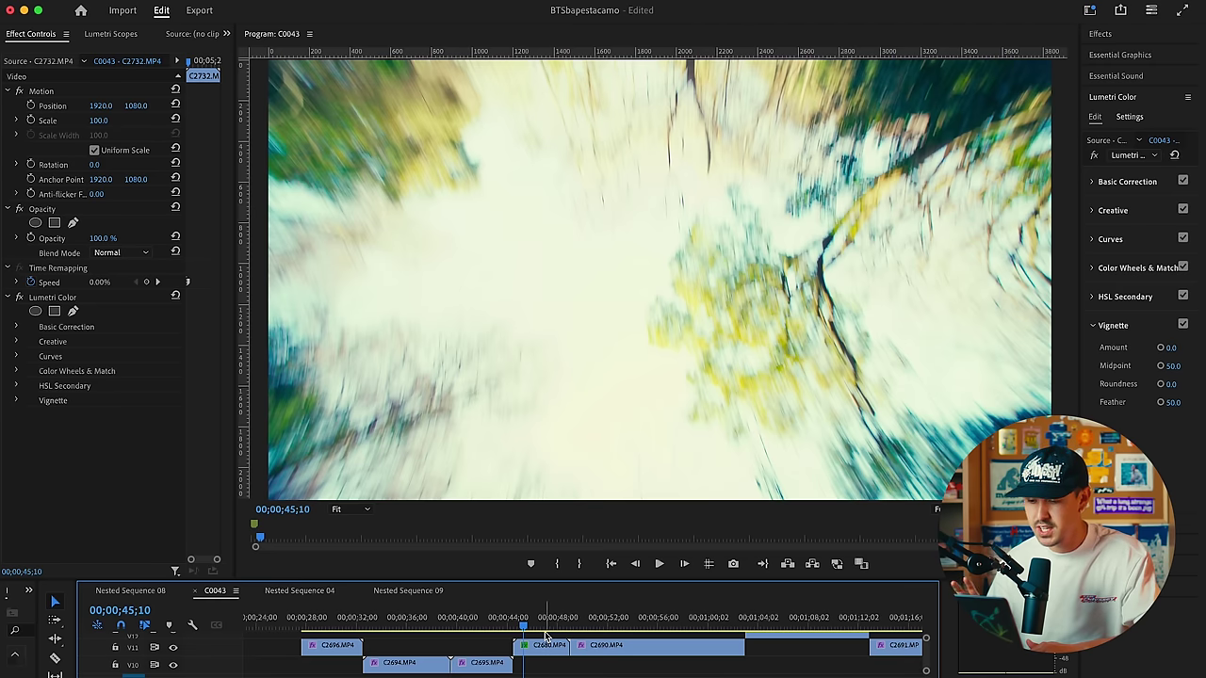
pyautogui.press('space')
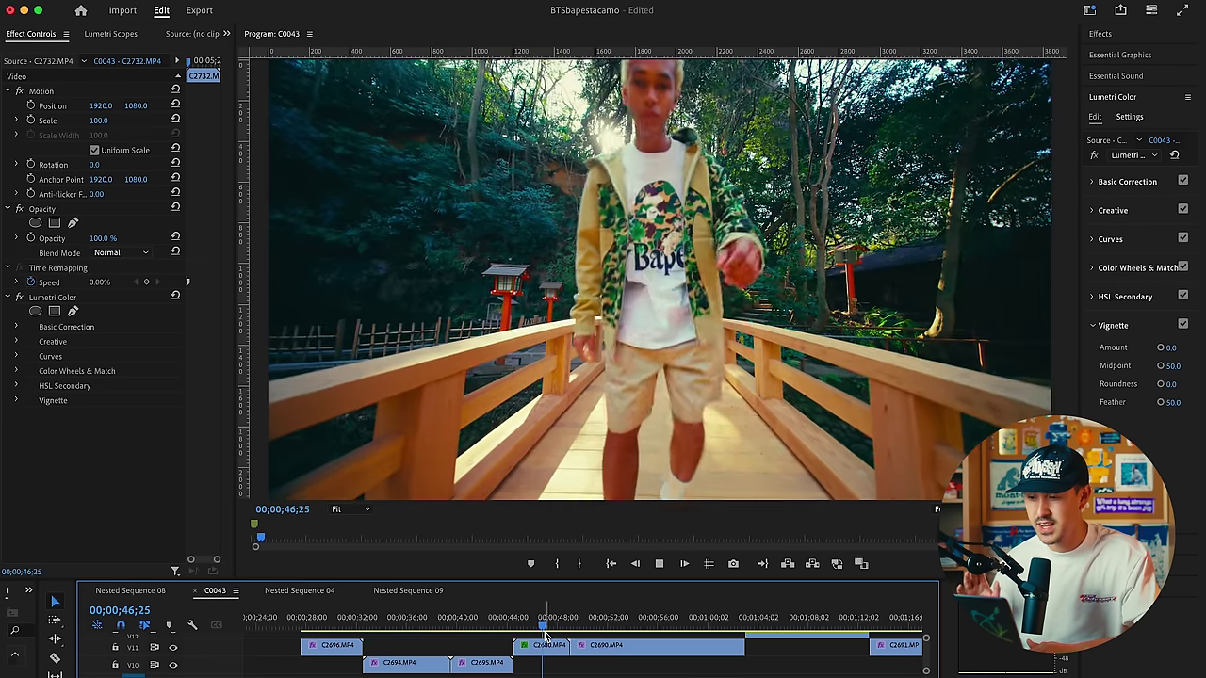
pyautogui.press('space')
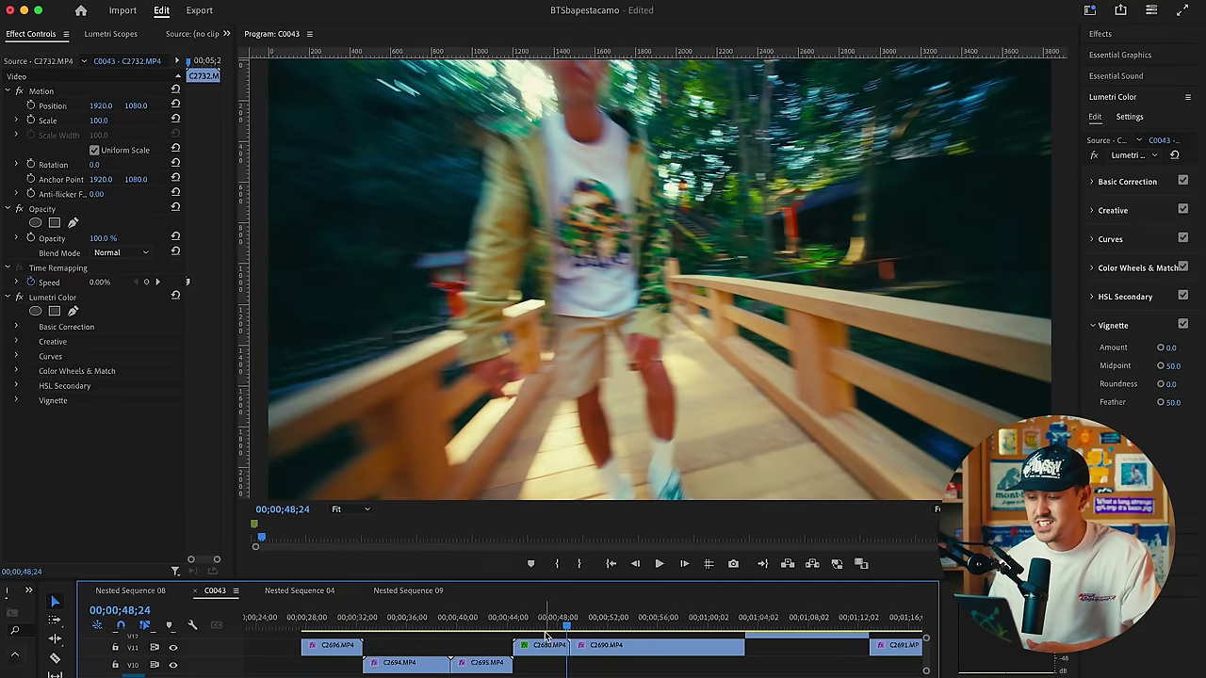
pyautogui.moveTo(377, 625); pyautogui.dragTo(394, 626)
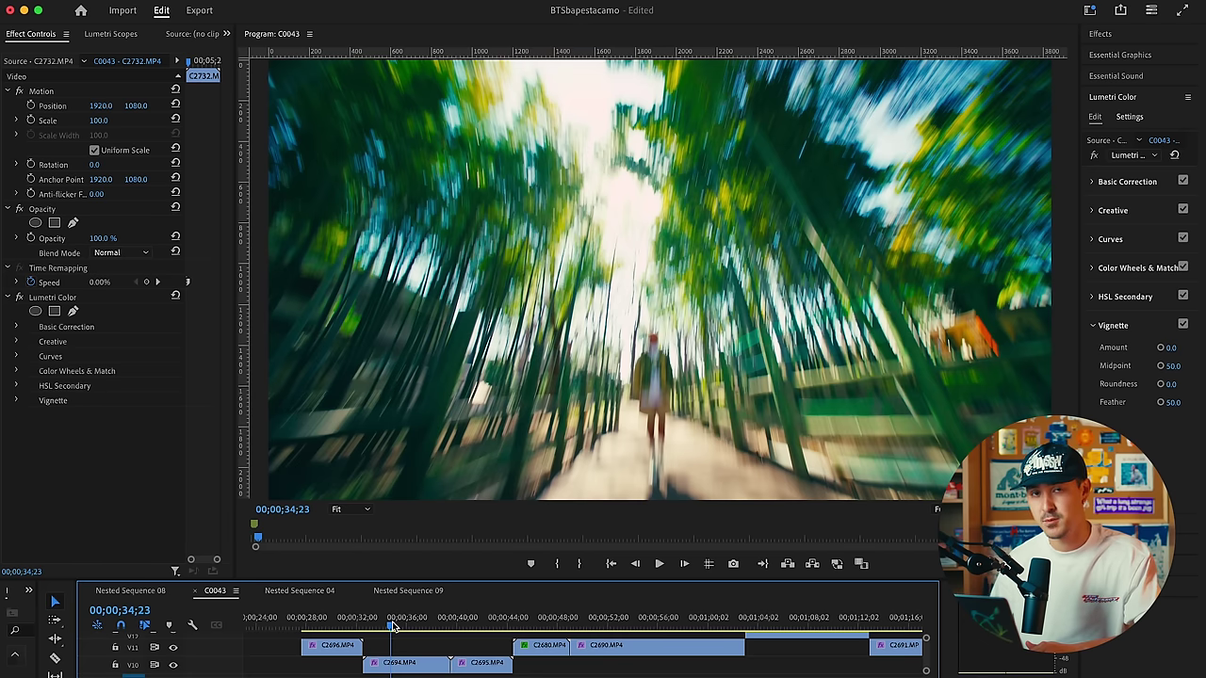
pyautogui.click(573, 624)
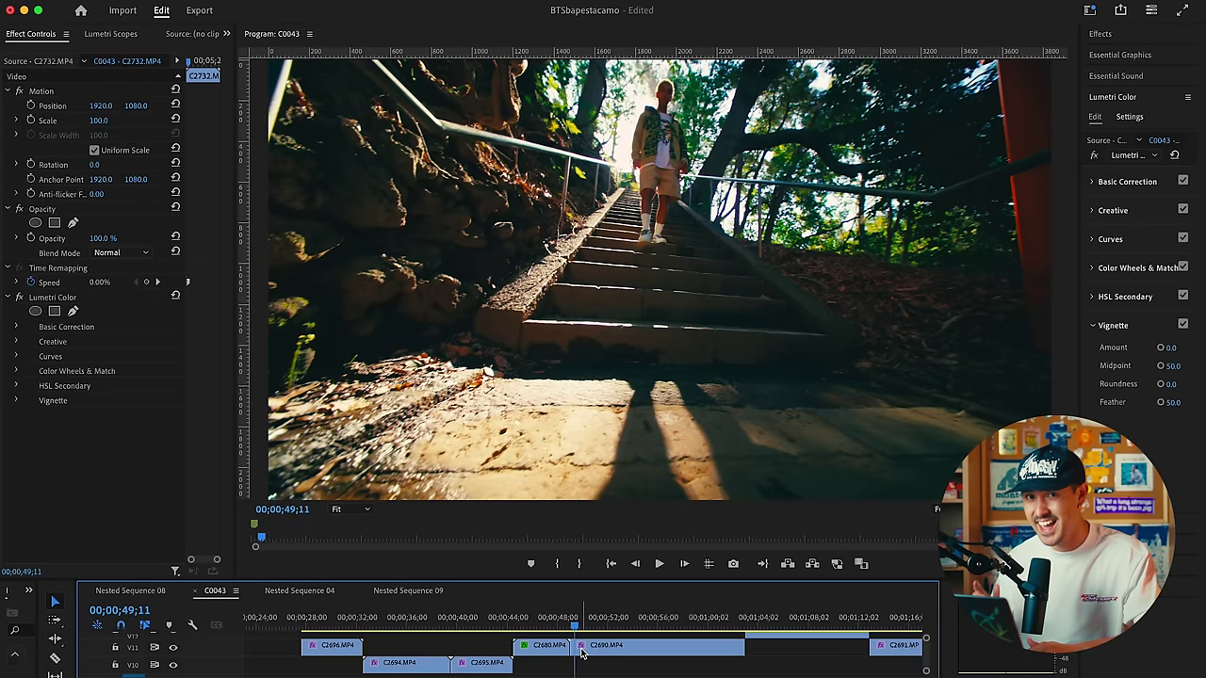
# Play staircase clip C2690, replay it from about 00;00;50, and stop on the sneaker close-up
pyautogui.press('space')
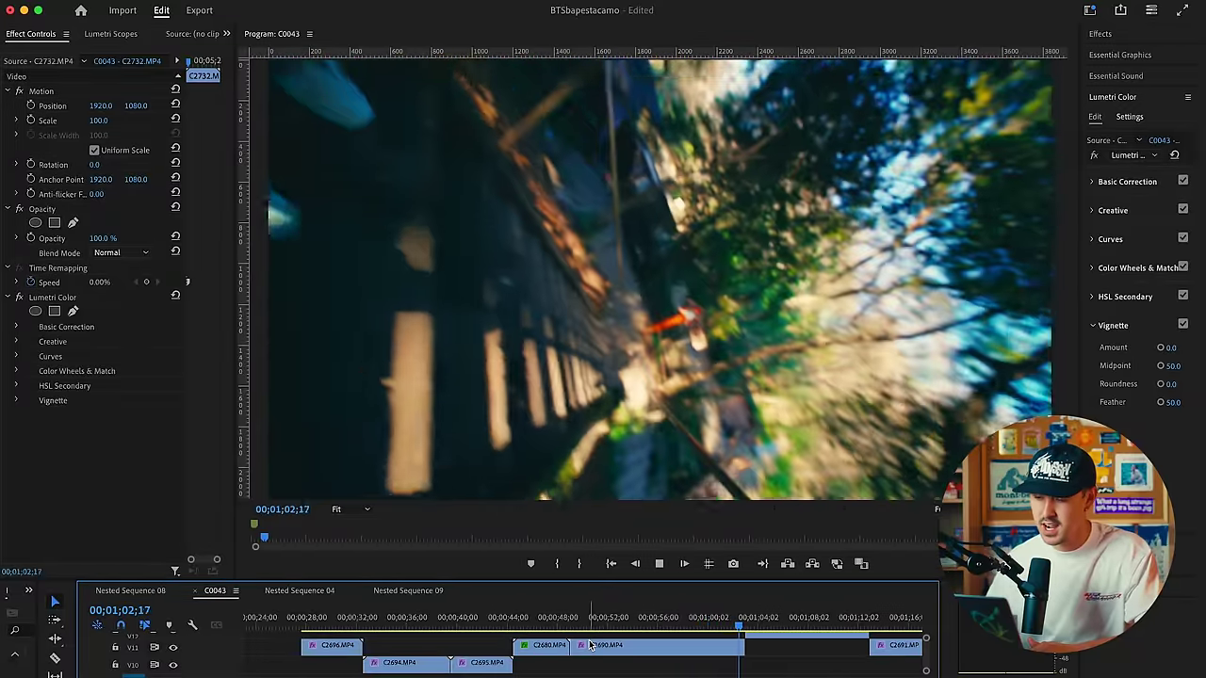
pyautogui.press('space')
pyautogui.click(594, 624)
pyautogui.press('space')
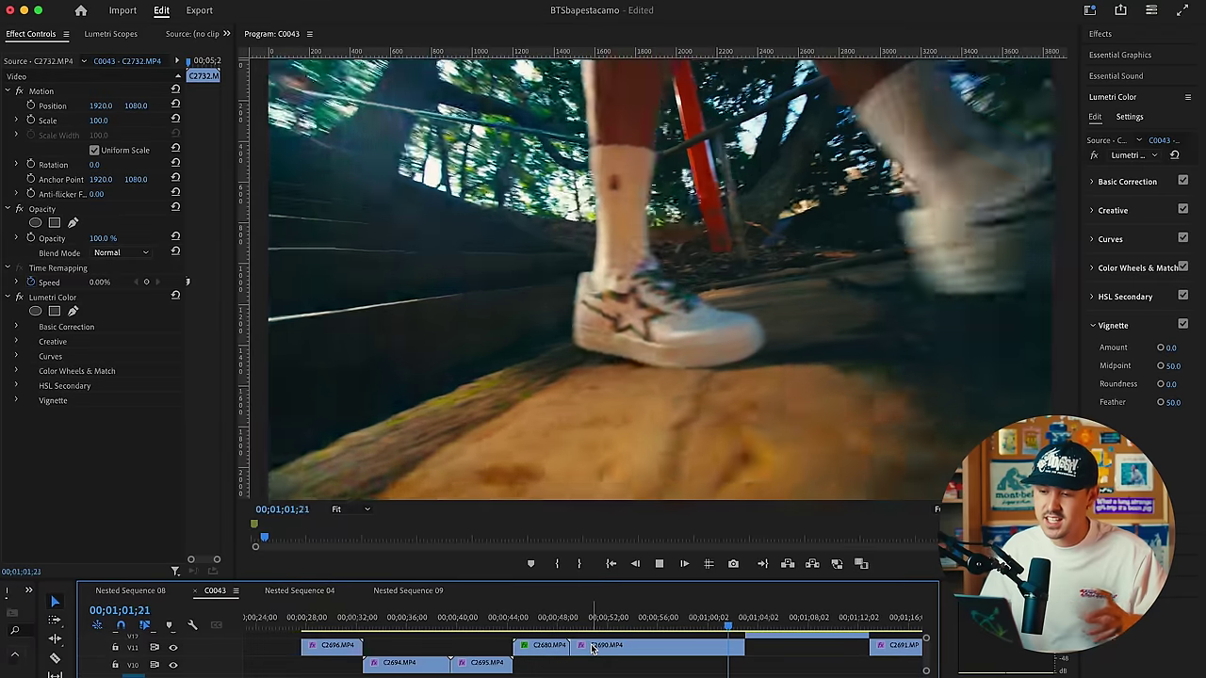
pyautogui.press('space')
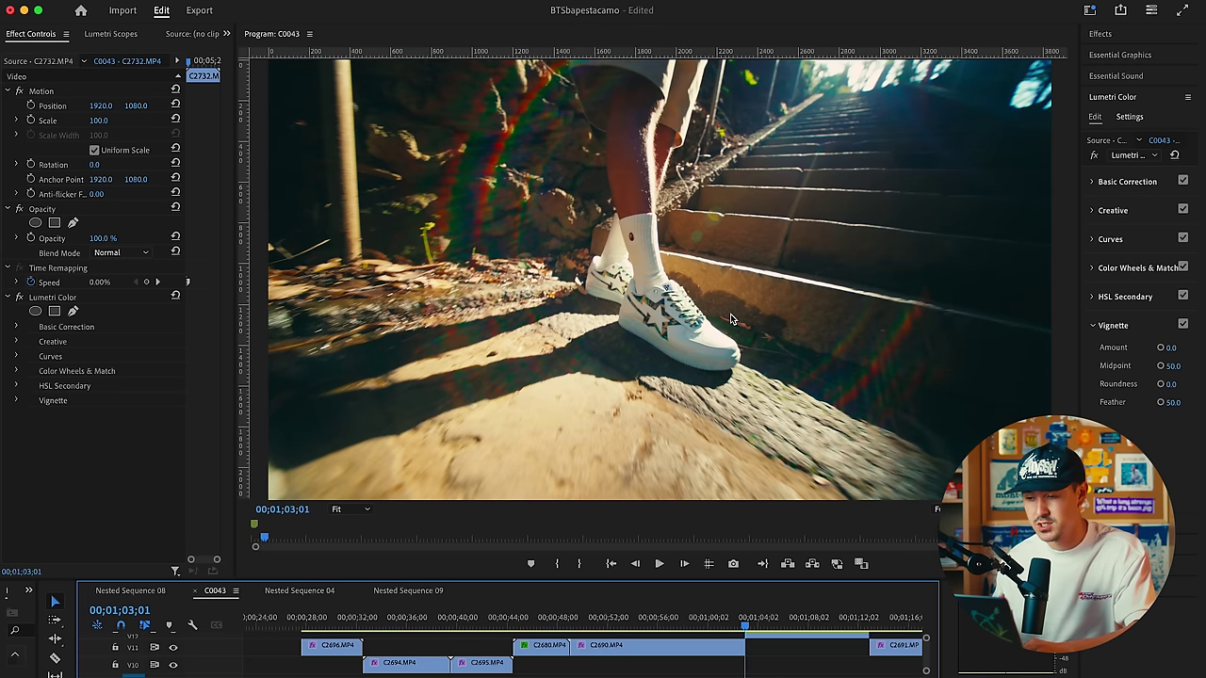
# Replay the sneaker close-ups from 00;01;05;26, then park the playhead at the C2690/C2691 cut
pyautogui.press('space')
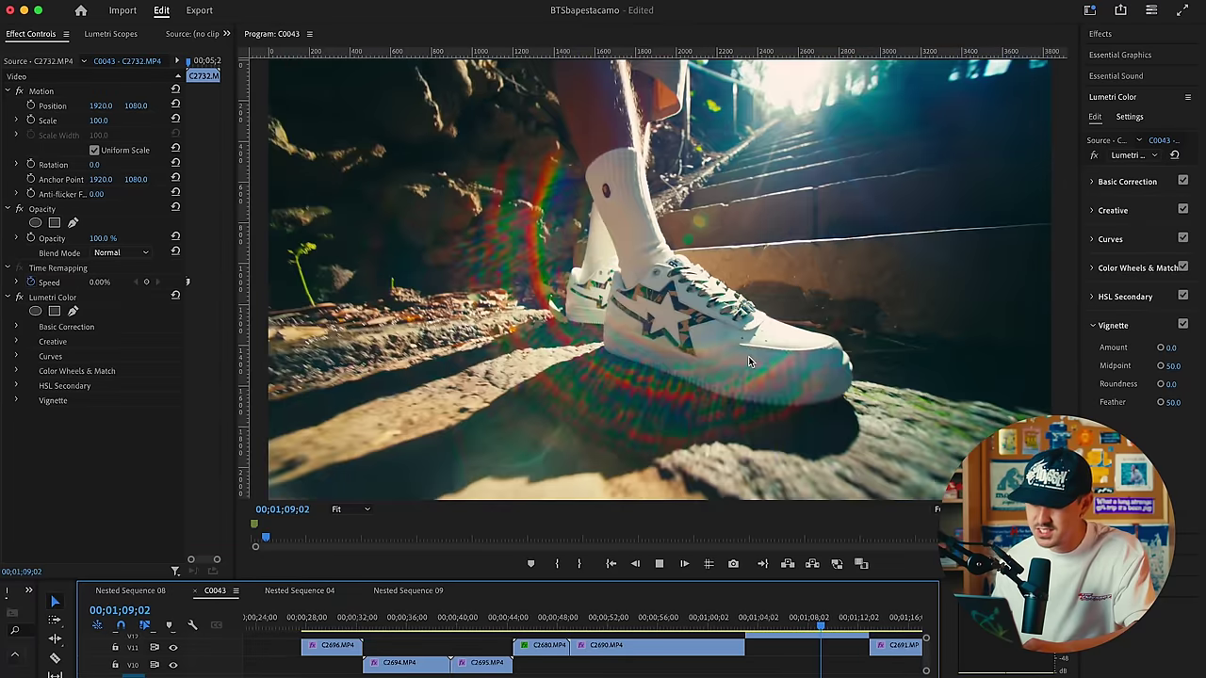
pyautogui.click(780, 617)
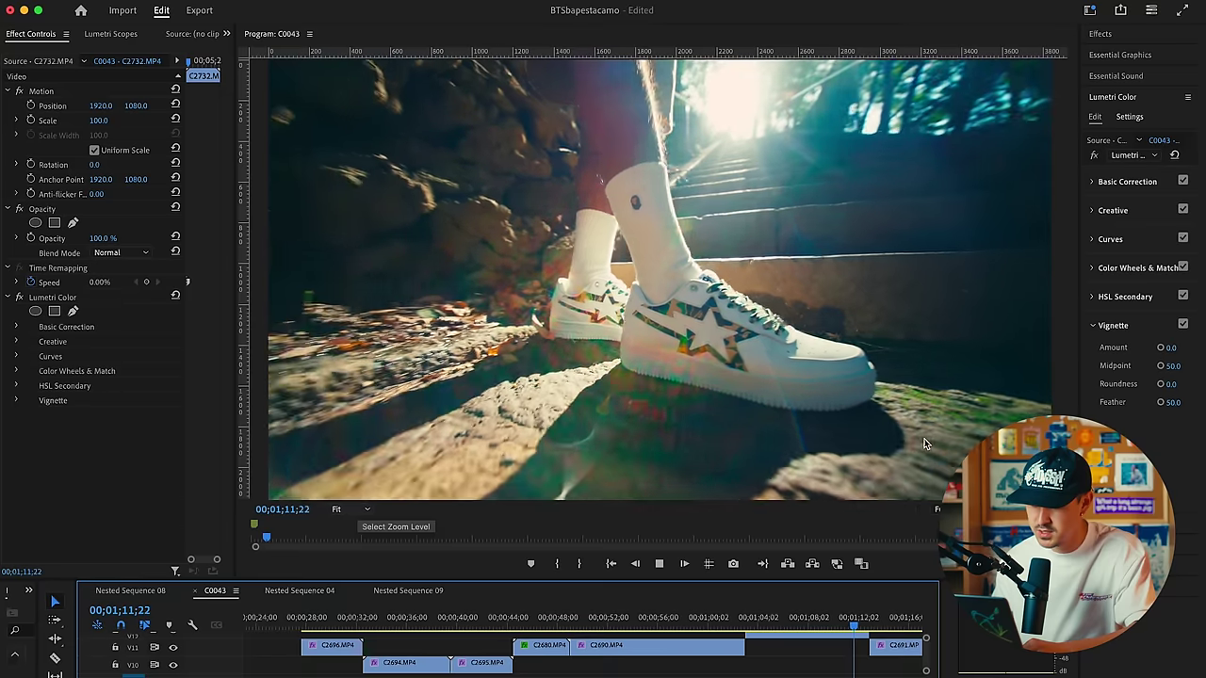
pyautogui.press('space')
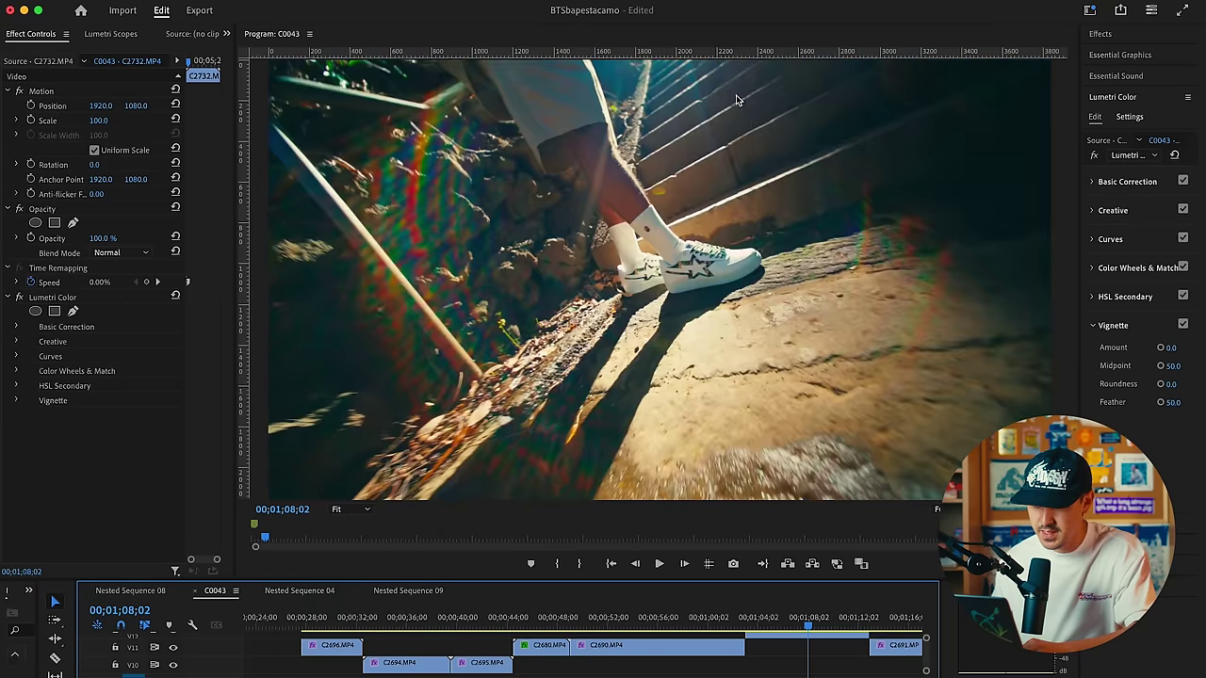
pyautogui.press('space')
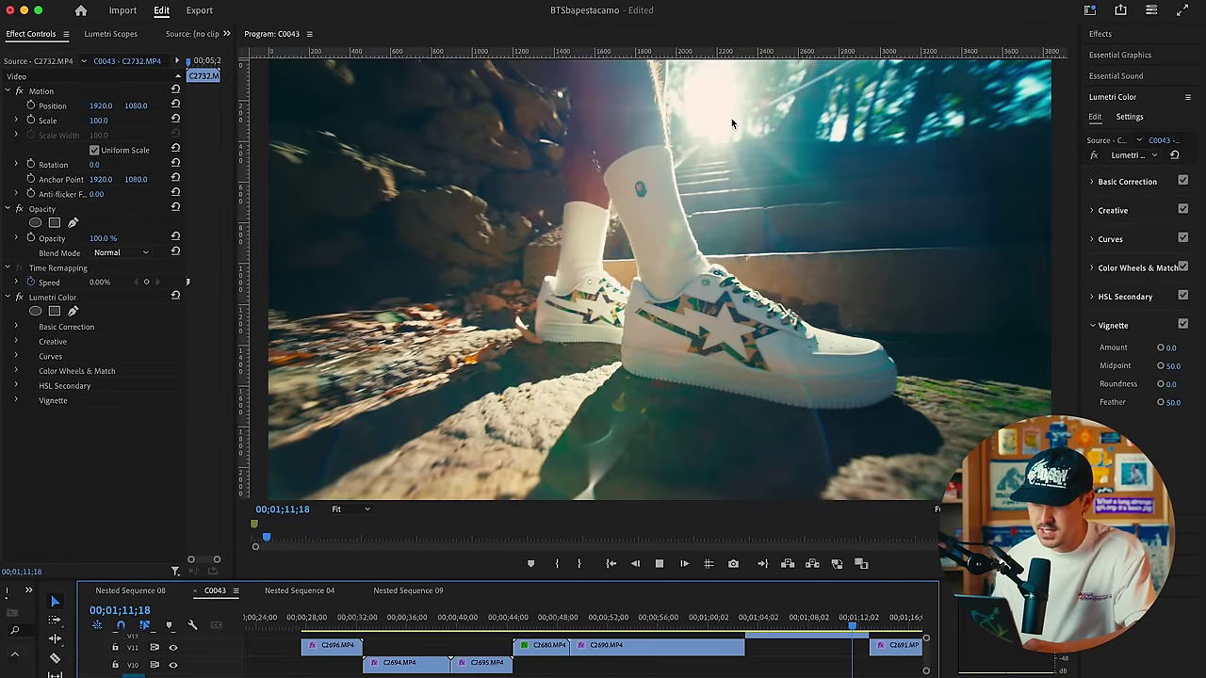
pyautogui.press('space')
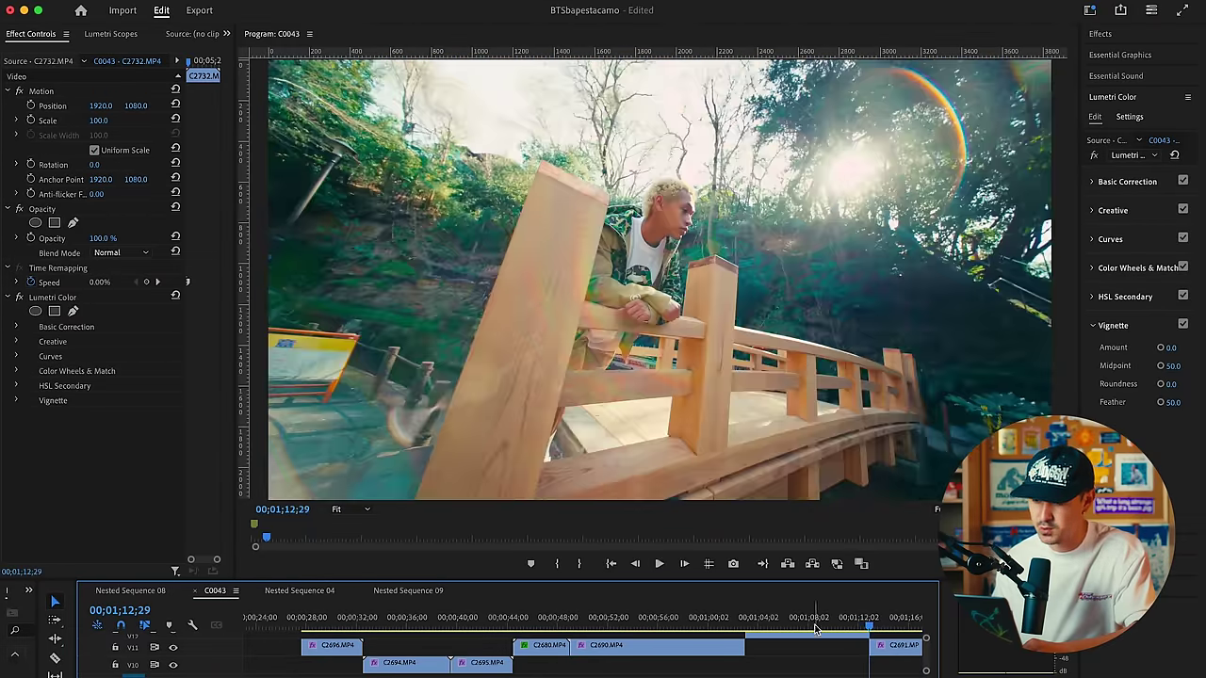
pyautogui.hscroll(5, 754, 660)
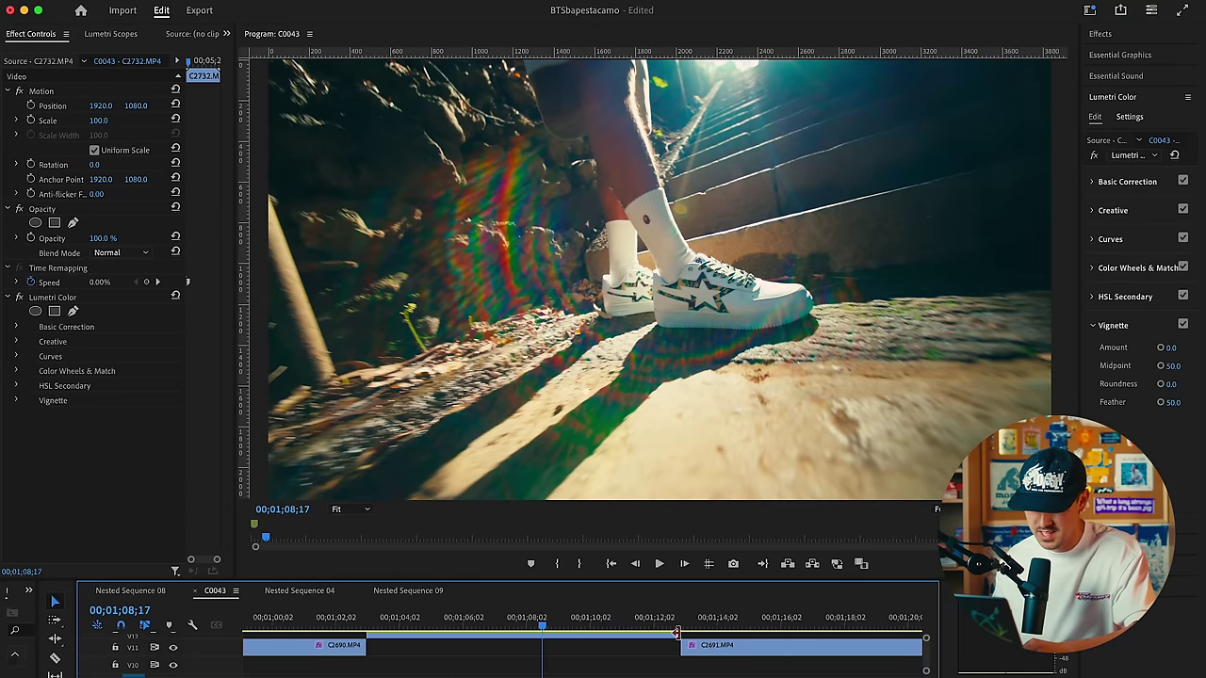
pyautogui.click(608, 623)
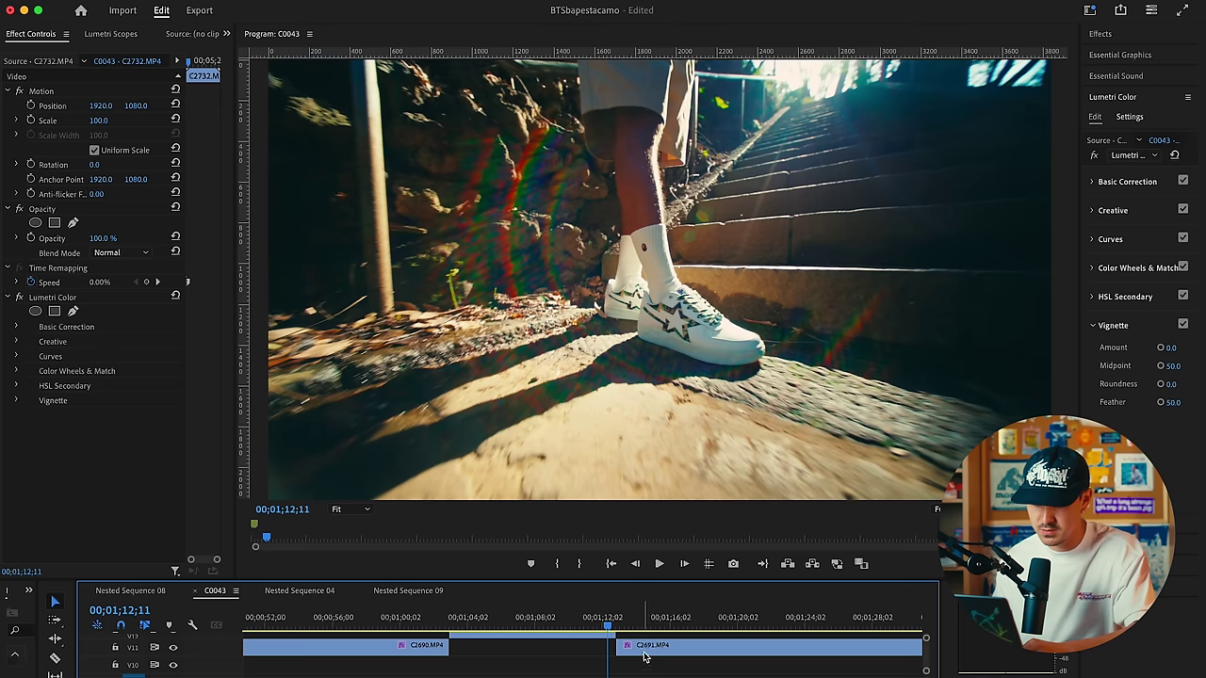
# Play the C2691 bridge clip, jumping back to 00;01;16;22 and 00;01;23;07 to rewatch it
pyautogui.hscroll(2, 654, 647)
pyautogui.press('space')
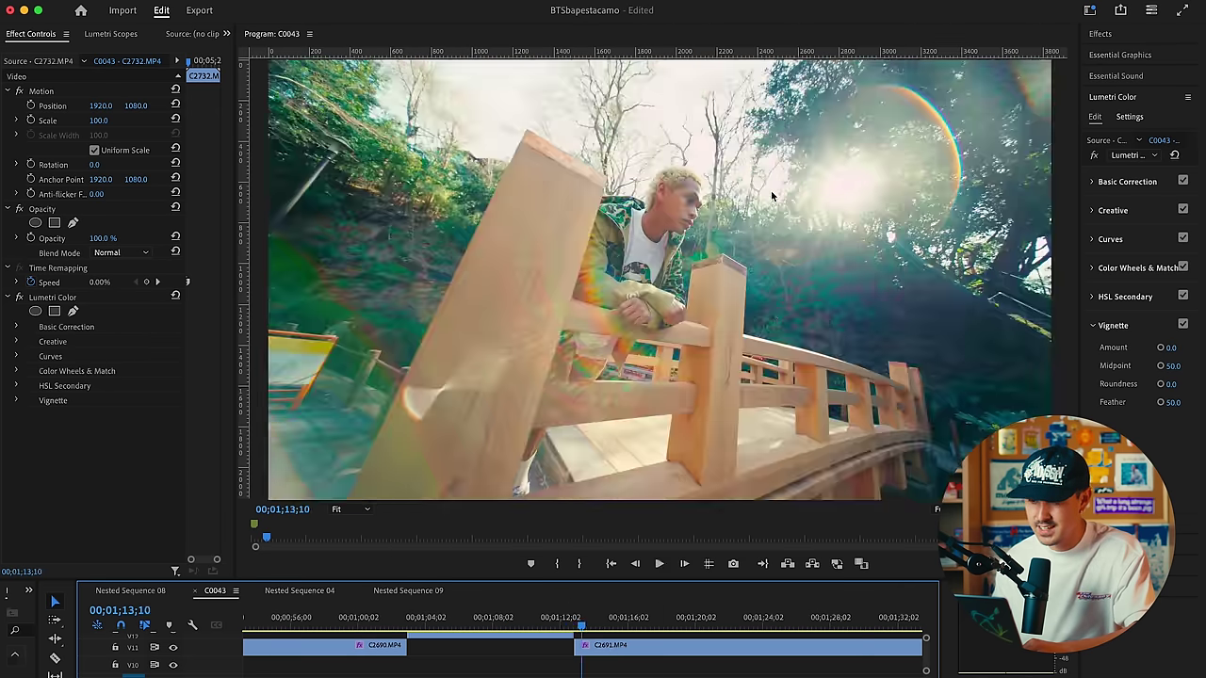
pyautogui.press('space')
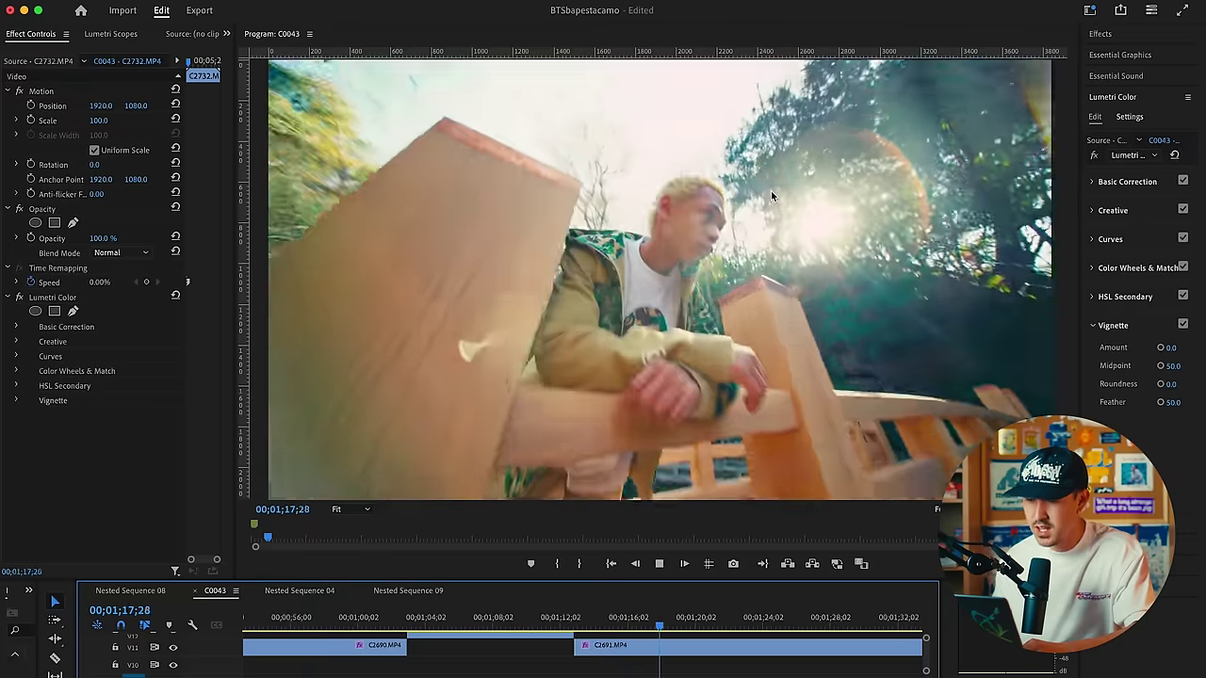
pyautogui.scroll(-4, 733, 660)
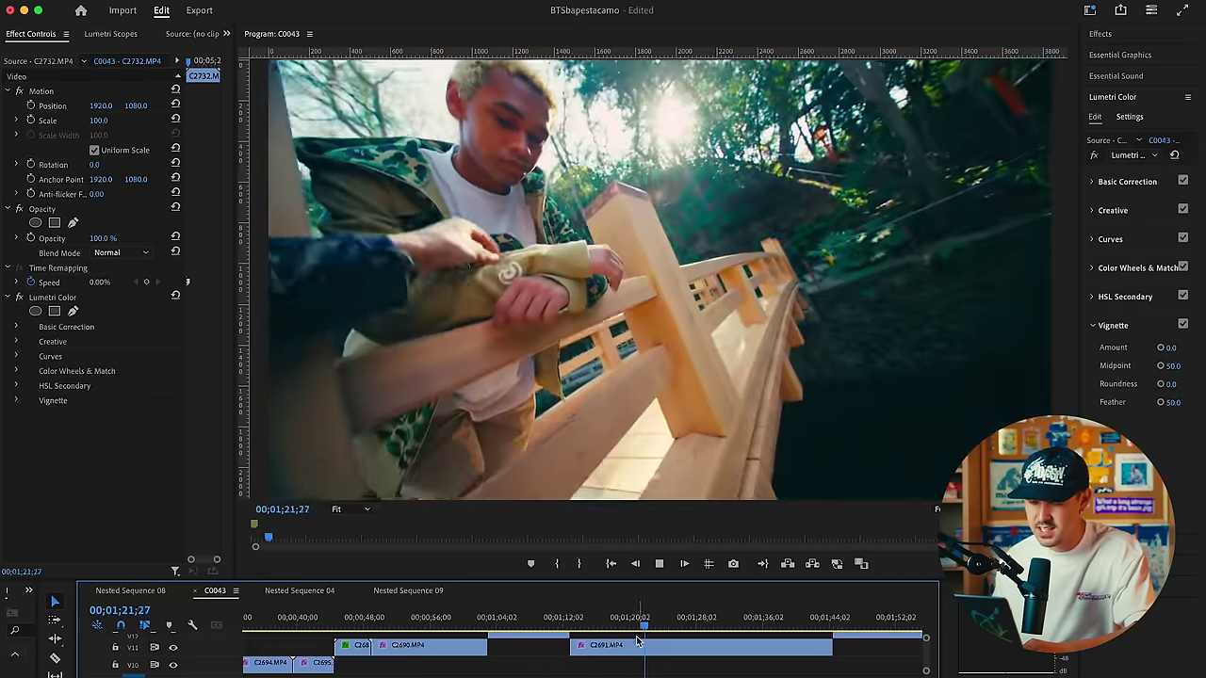
pyautogui.click(601, 625)
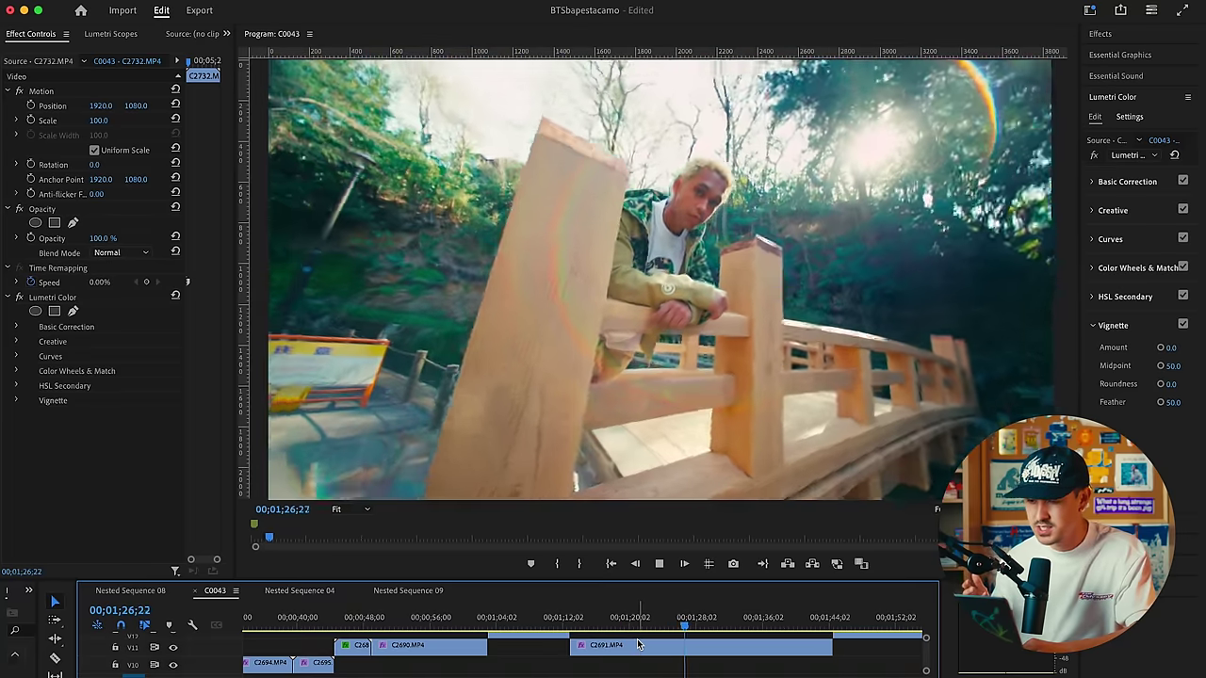
pyautogui.press('space')
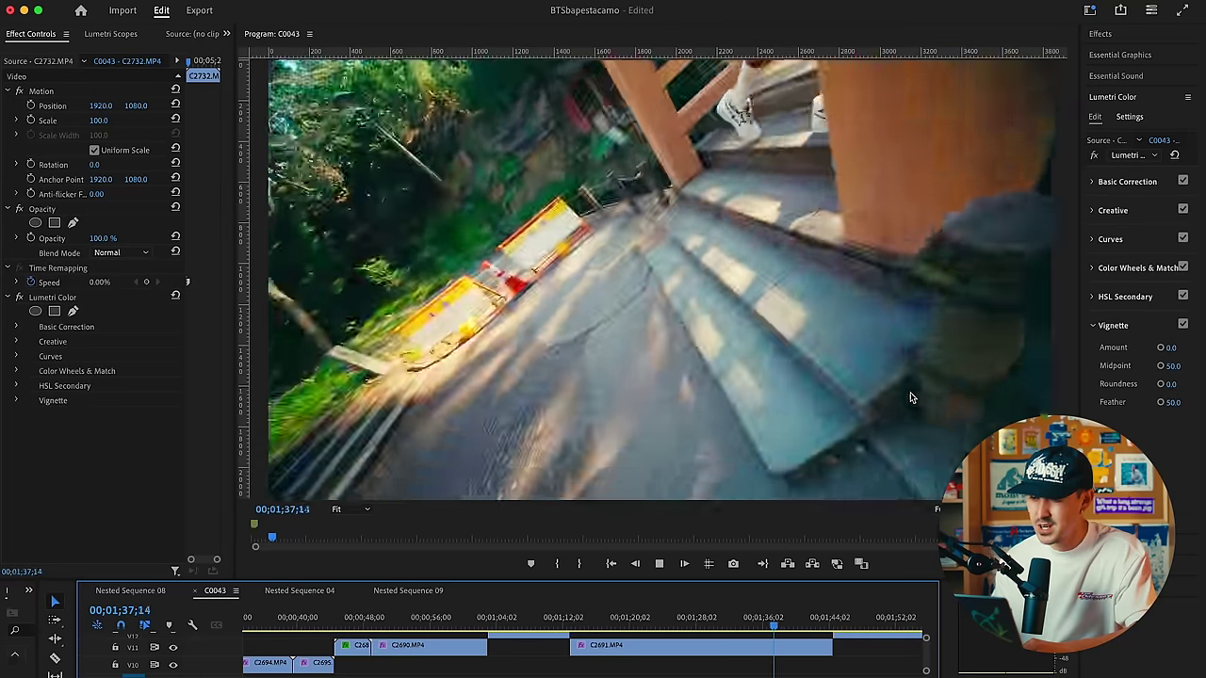
pyautogui.click(656, 622)
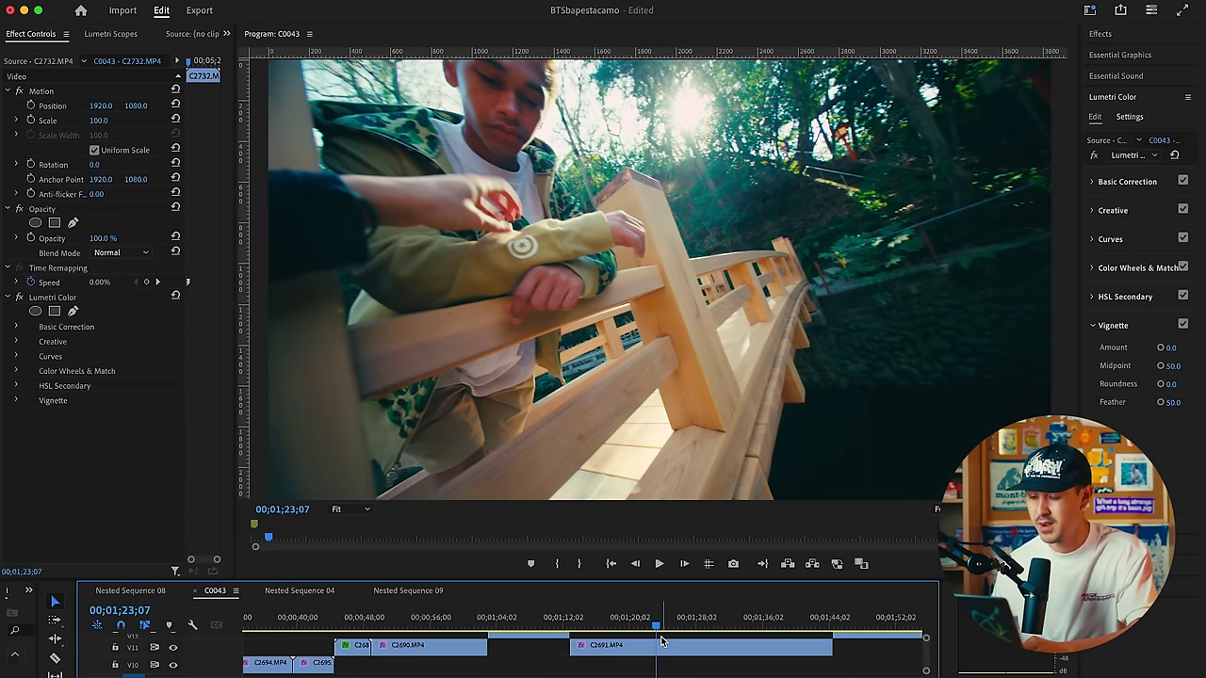
pyautogui.press('space')
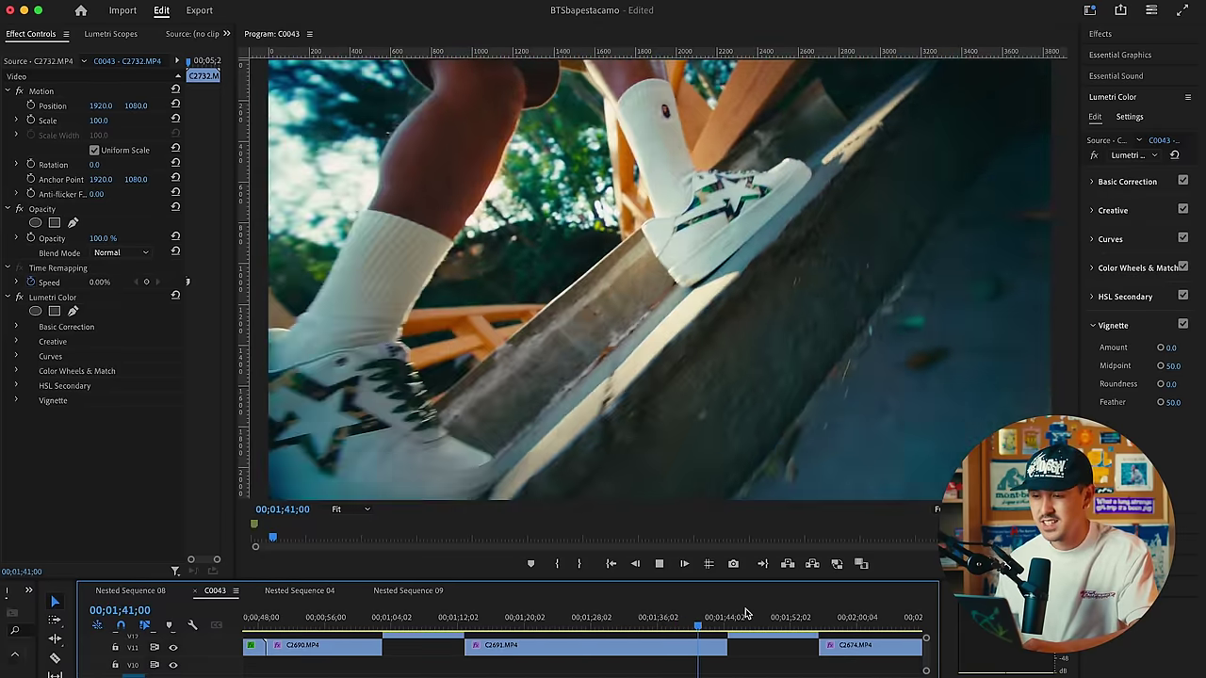
# Rewatch the bridge shot and railing close-up, then move on to the camo-jacket staircase shot
pyautogui.click(513, 619)
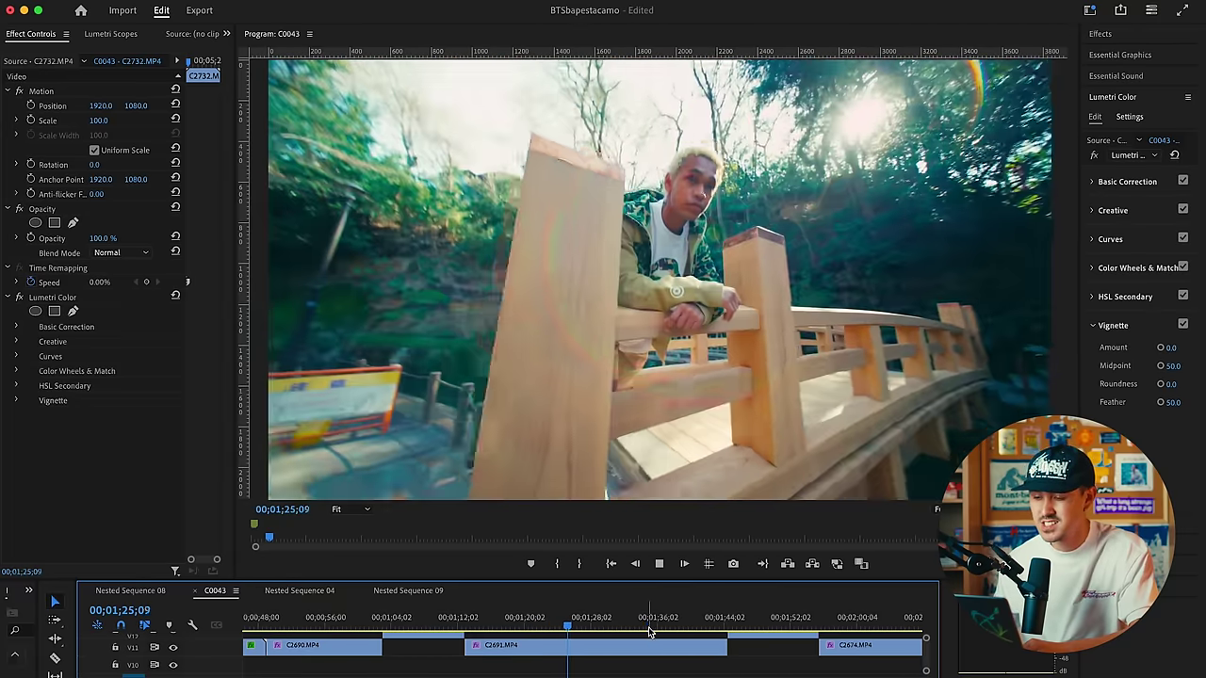
pyautogui.click(648, 622)
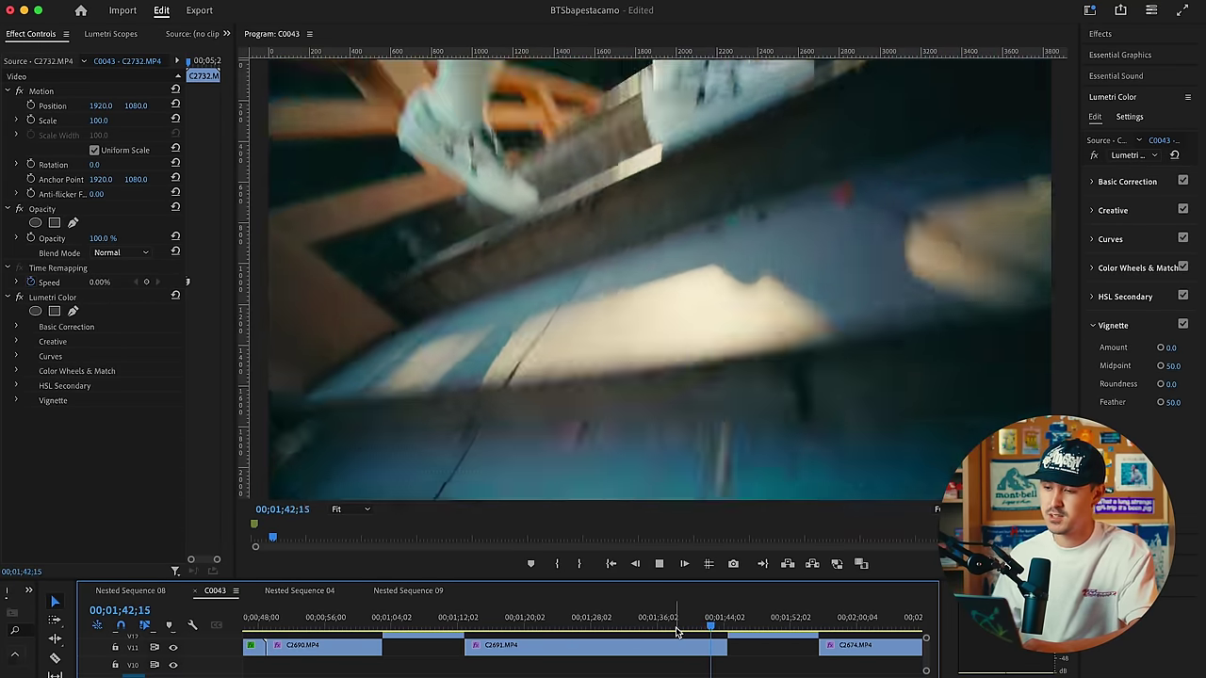
pyautogui.click(517, 629)
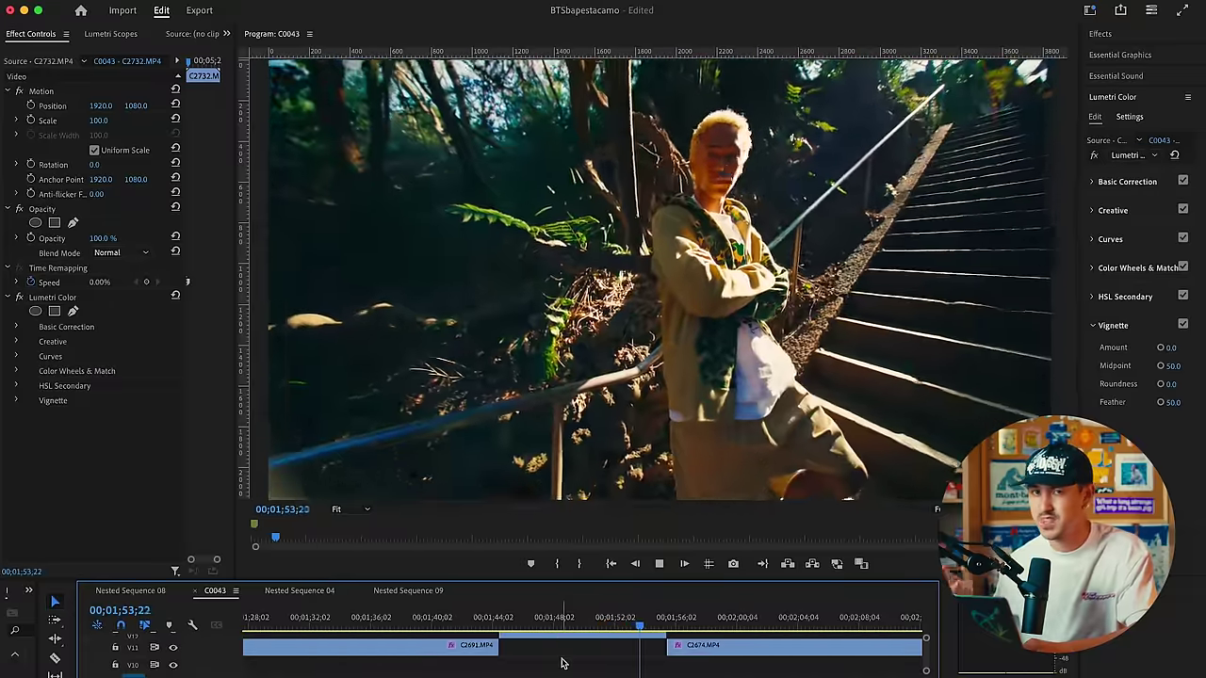
# Review the C2674 bridge walk, scrubbing back and replaying it, then zoom the timeline in
pyautogui.press('space')
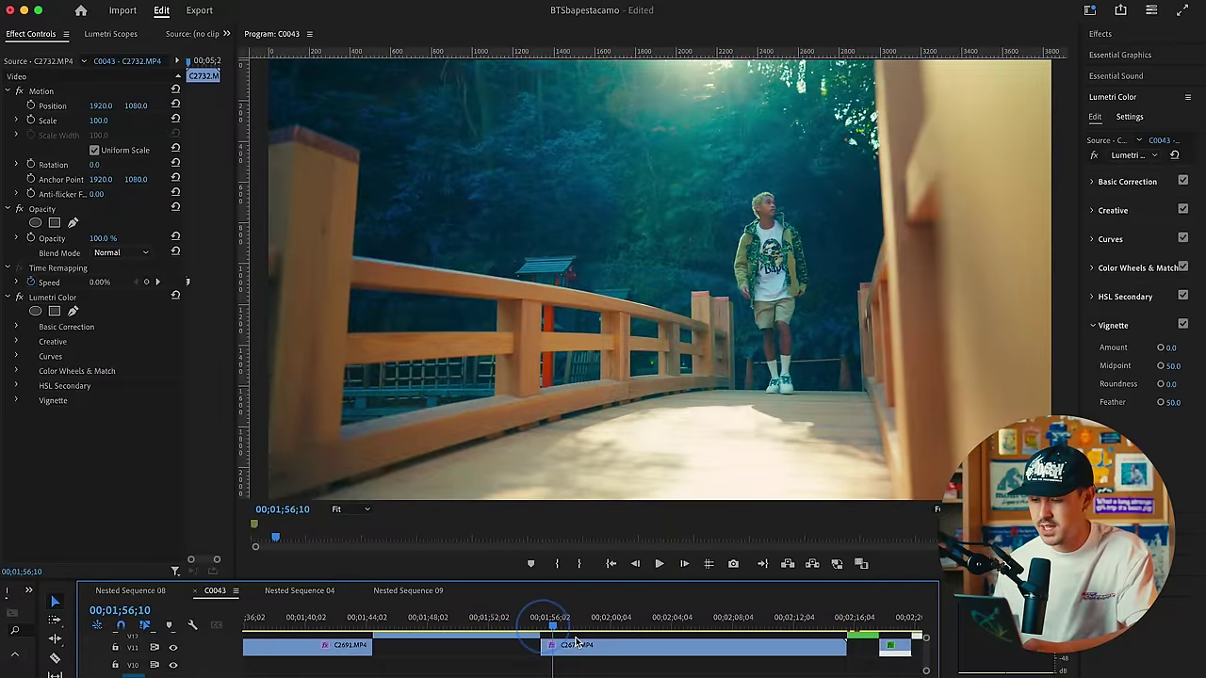
pyautogui.moveTo(552, 630); pyautogui.dragTo(543, 627)
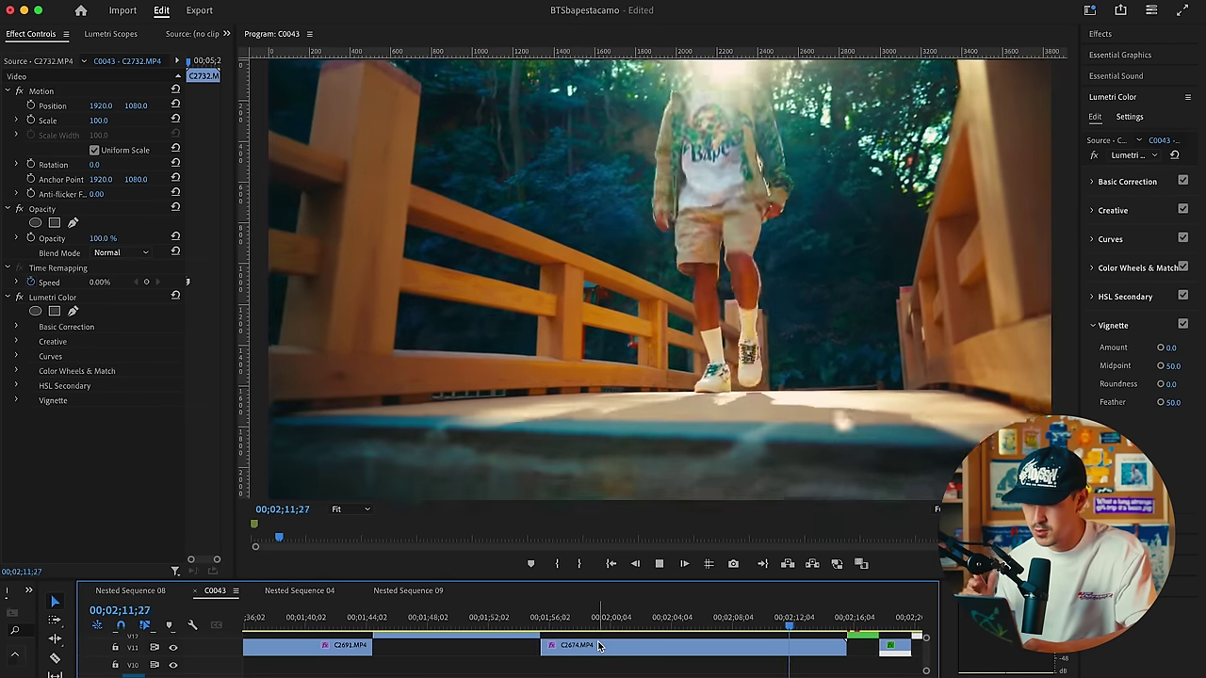
pyautogui.press('space')
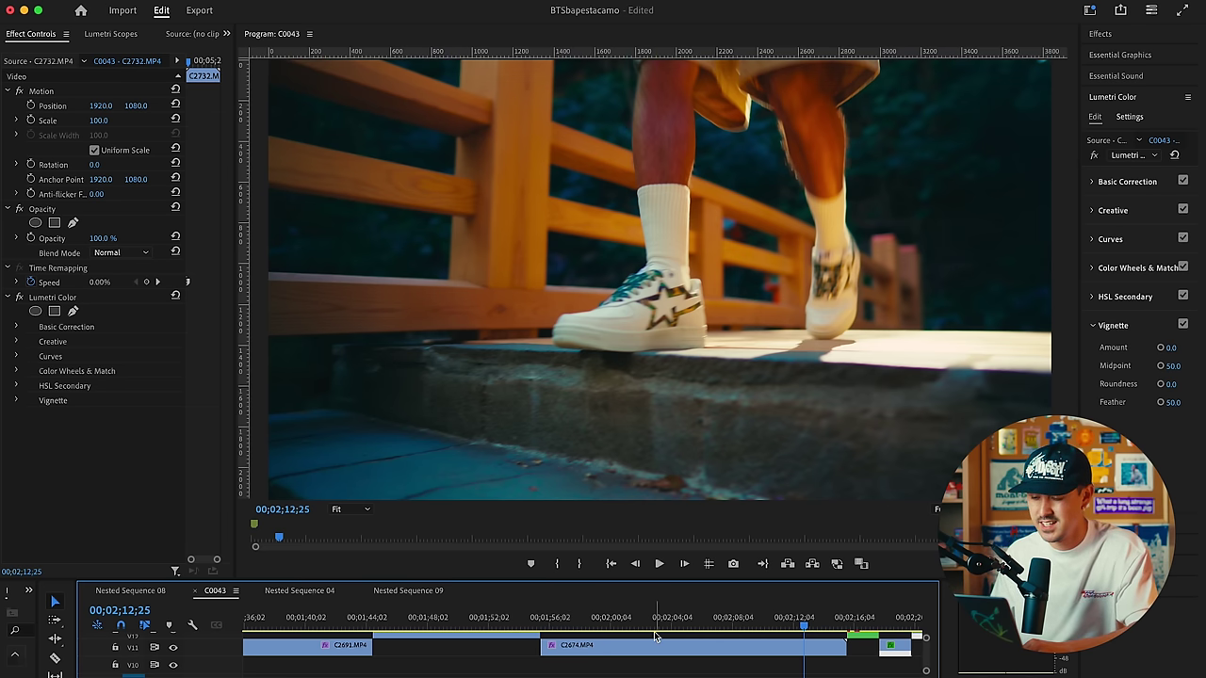
pyautogui.click(637, 624)
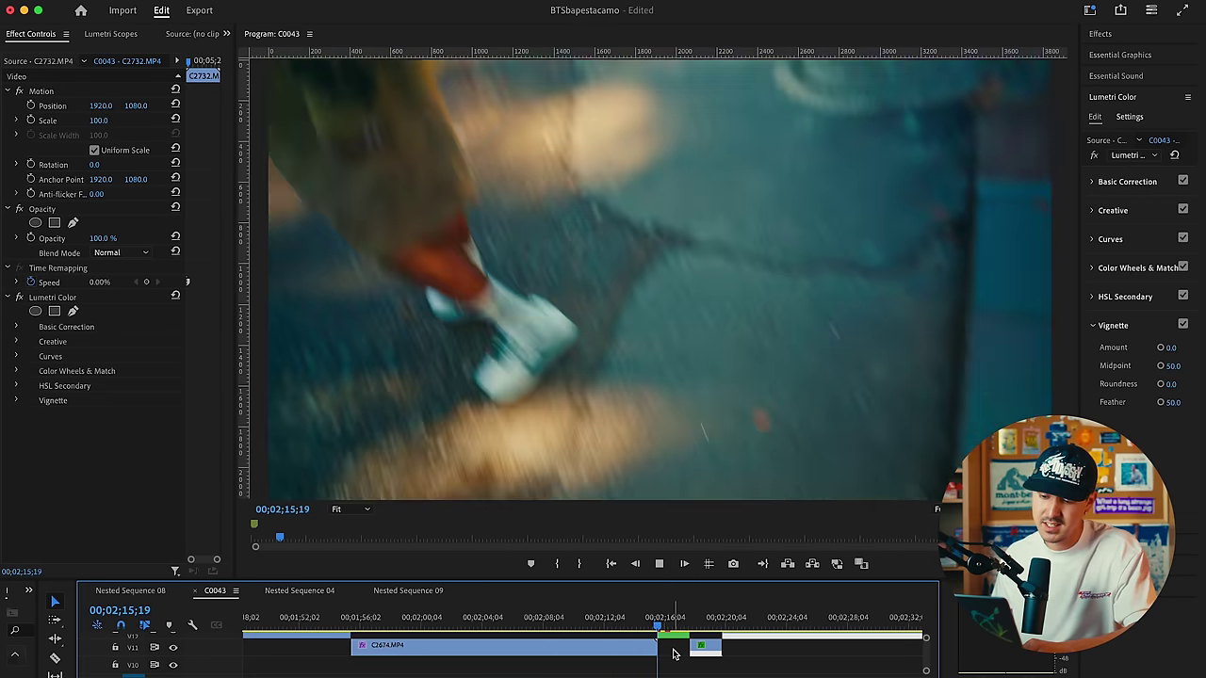
pyautogui.press('space')
pyautogui.hscroll(2, 647, 653)
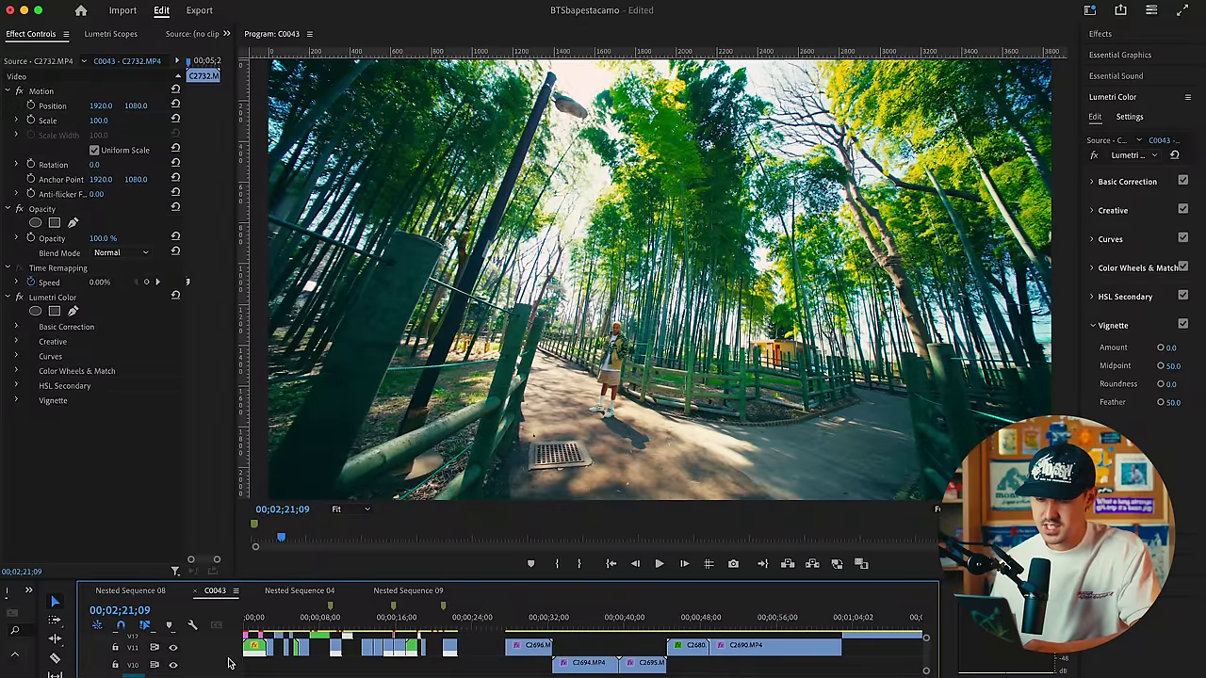
pyautogui.press('=')
pyautogui.press('=')
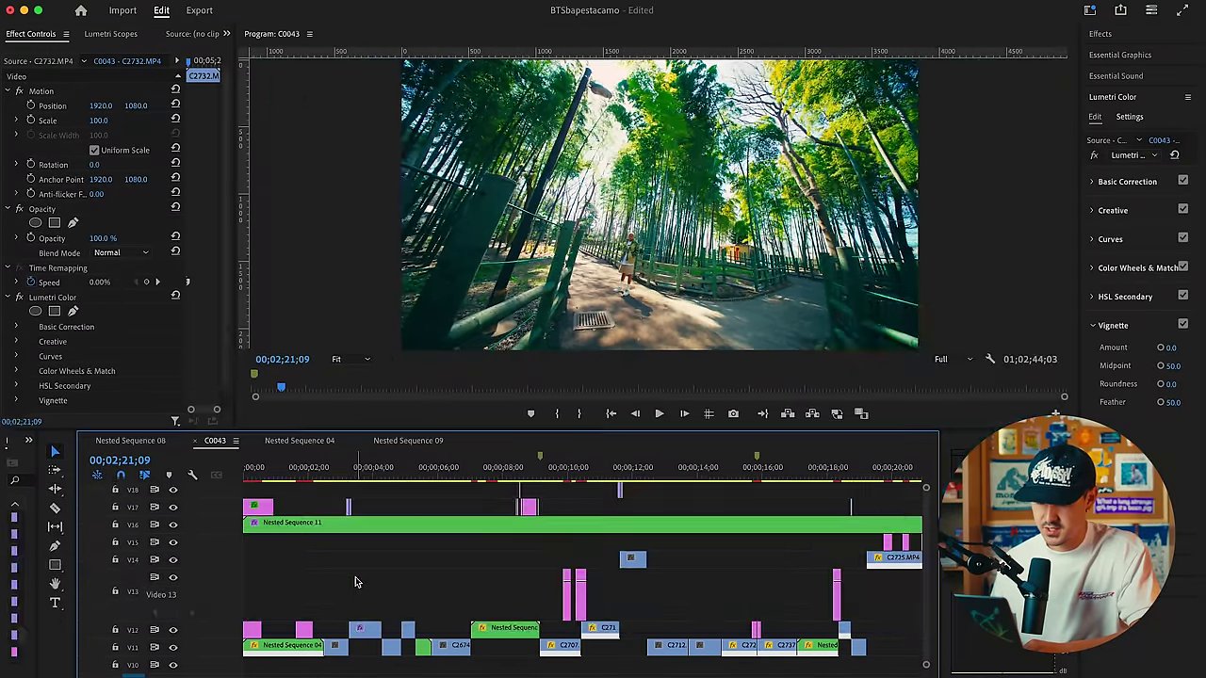
pyautogui.scroll(-2, 353, 576)
pyautogui.doubleClick(358, 578)
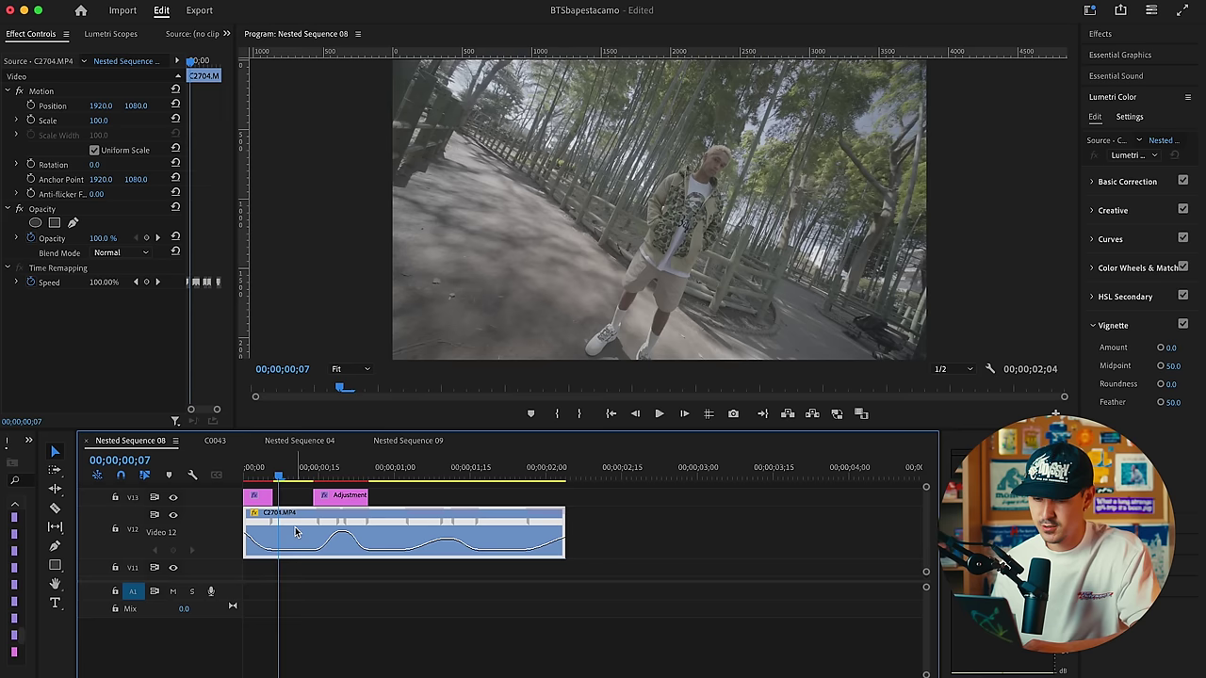
pyautogui.moveTo(328, 475); pyautogui.dragTo(383, 476)
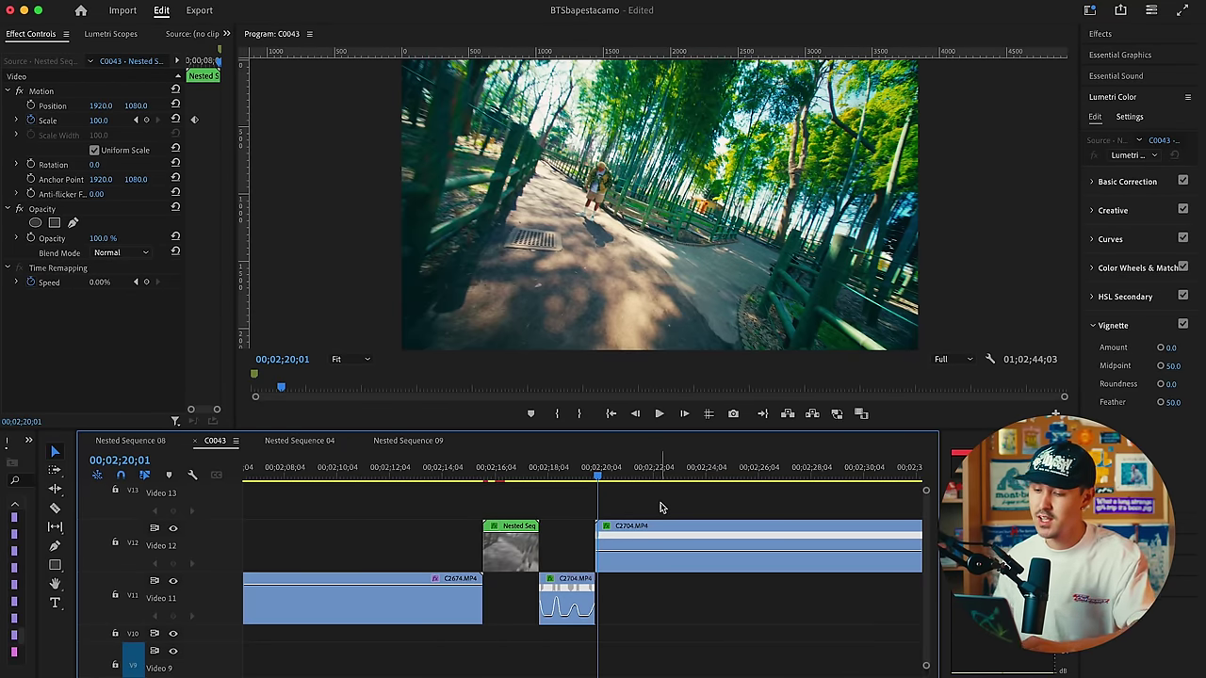
# Start playing bamboo-path clip C2704 and make the Program monitor taller
pyautogui.hscroll(2, 636, 535)
pyautogui.hscroll(2, 550, 537)
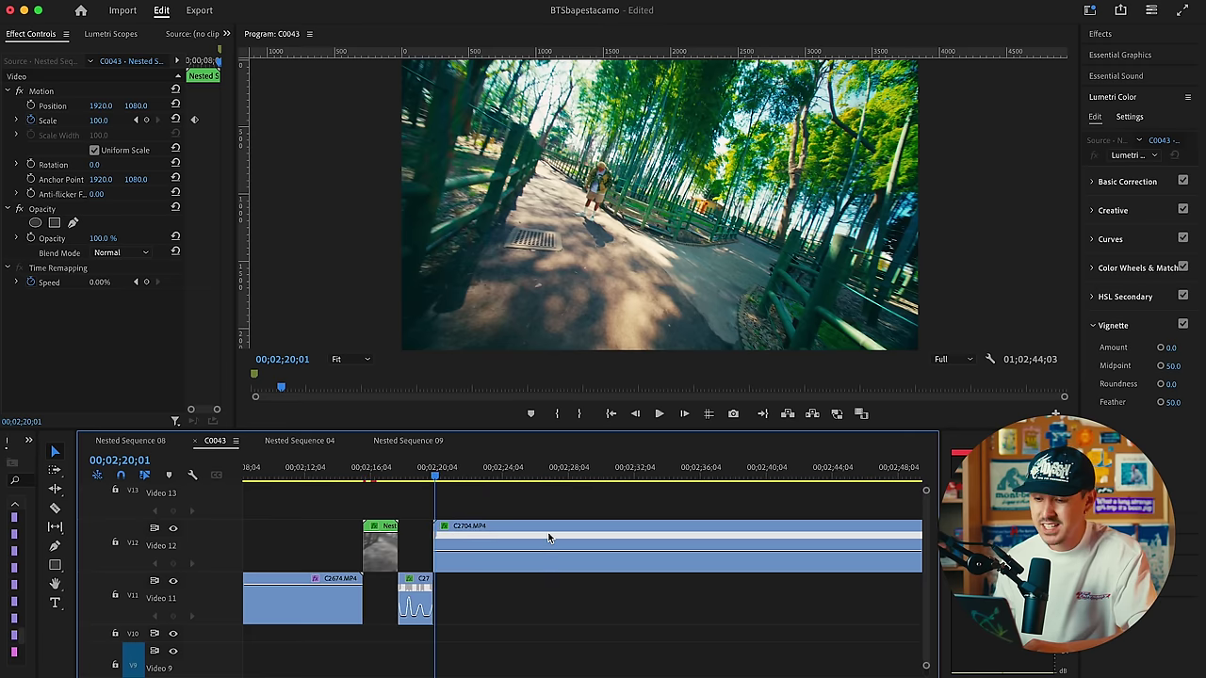
pyautogui.press('-')
pyautogui.press('space')
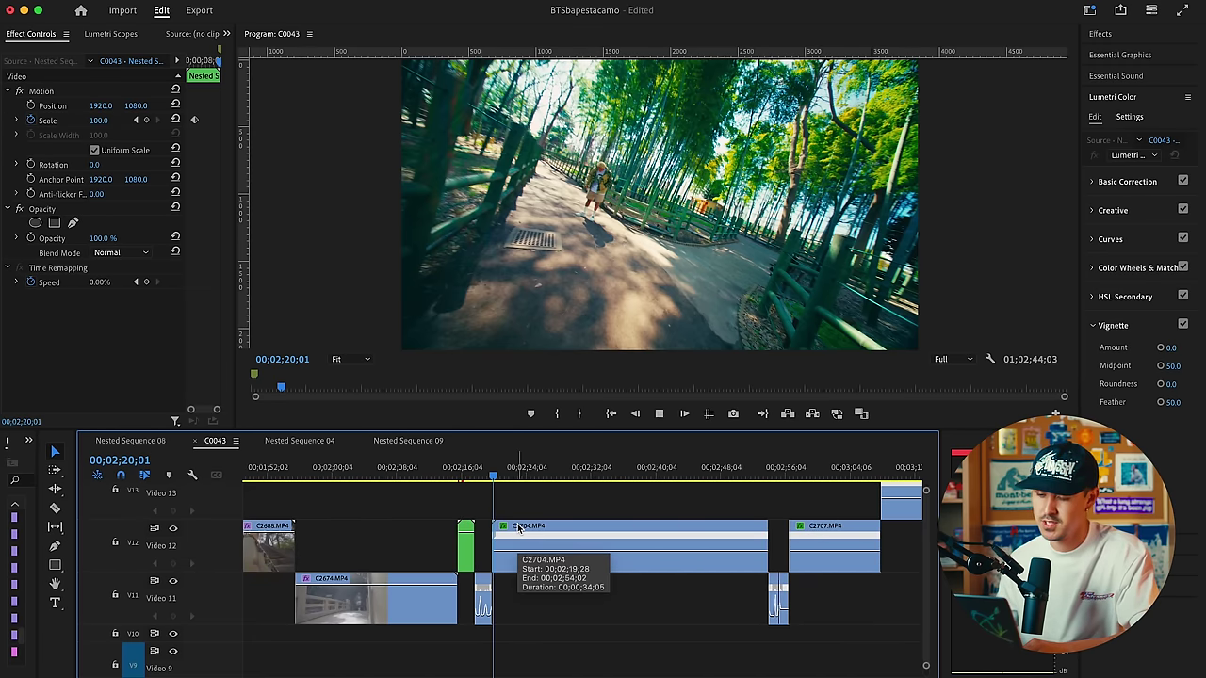
pyautogui.press('=')
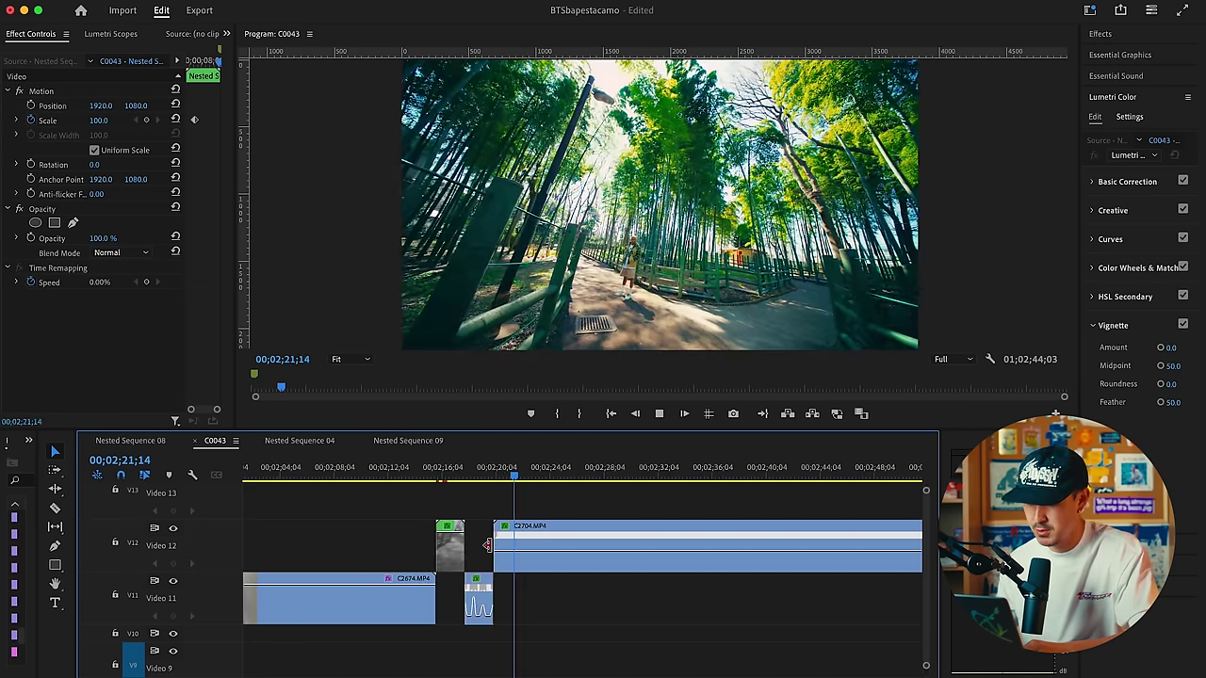
pyautogui.moveTo(603, 429); pyautogui.dragTo(603, 587)
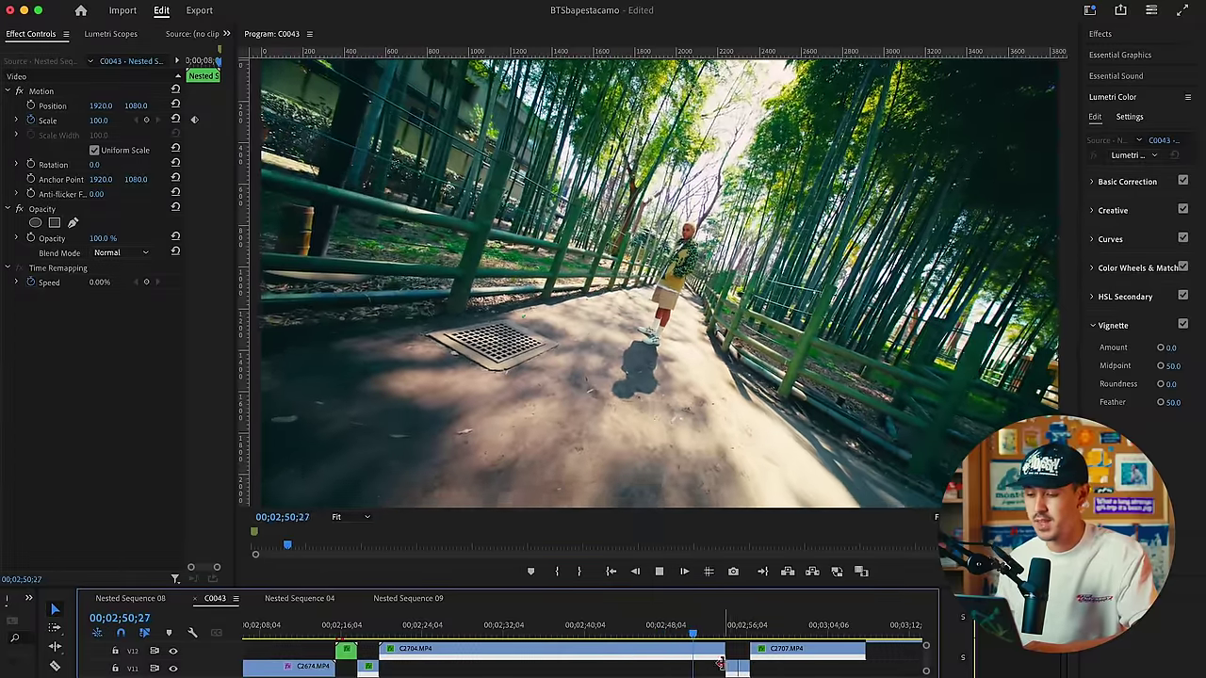
# Play through C2707's red-jersey close-up and wide red-path street shots, returning to the close-up
pyautogui.press('=')
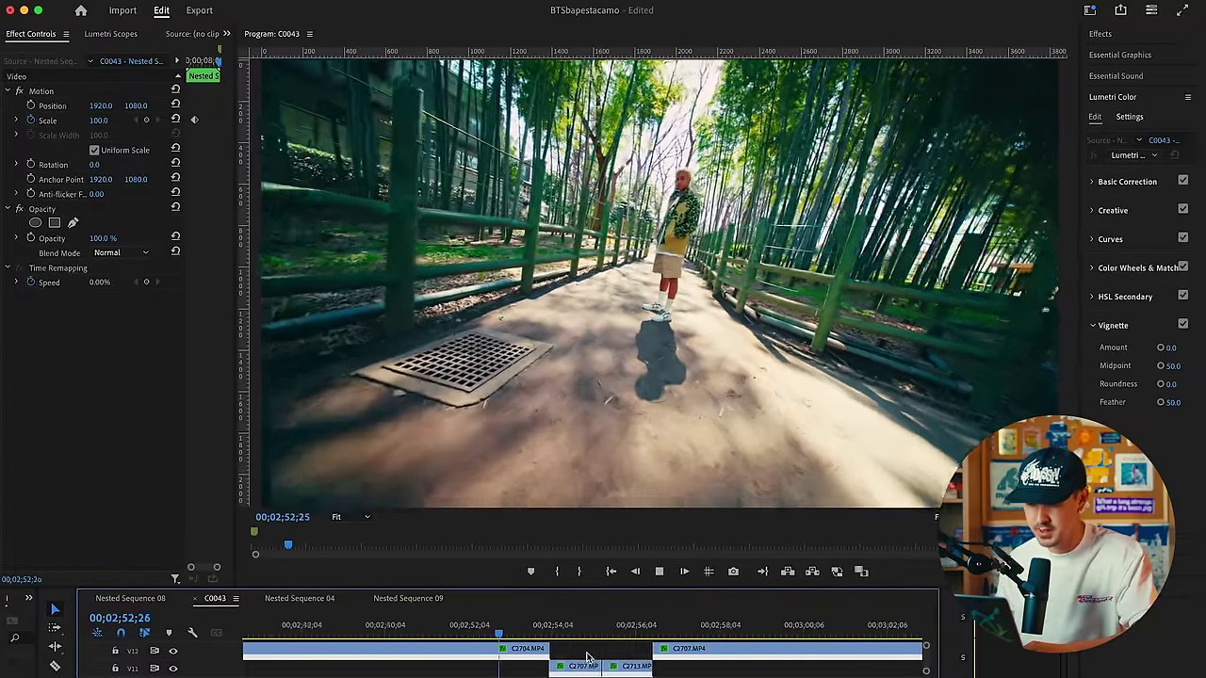
pyautogui.press('space')
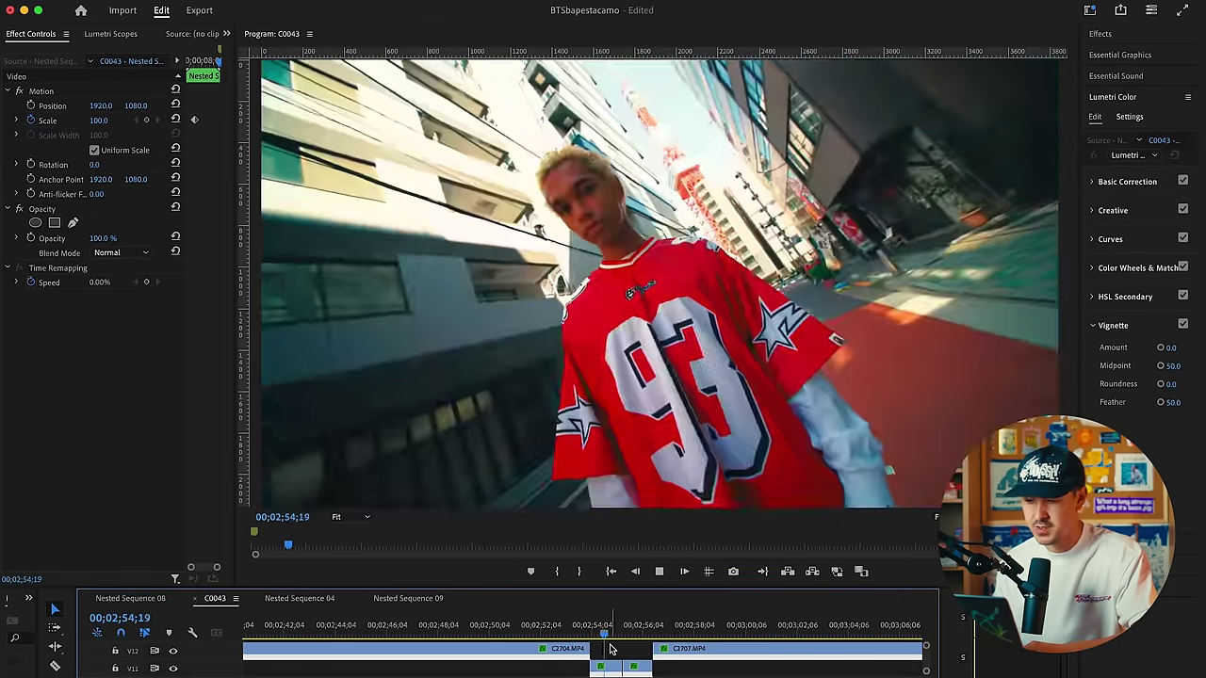
pyautogui.press('space')
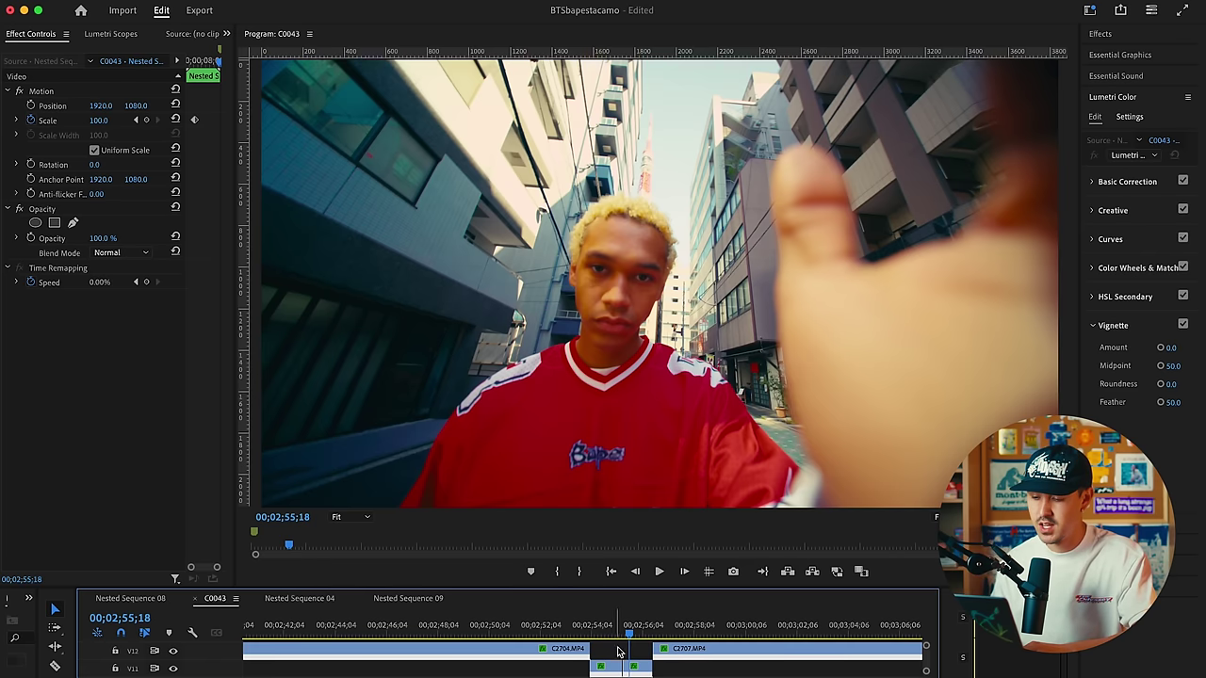
pyautogui.press('space')
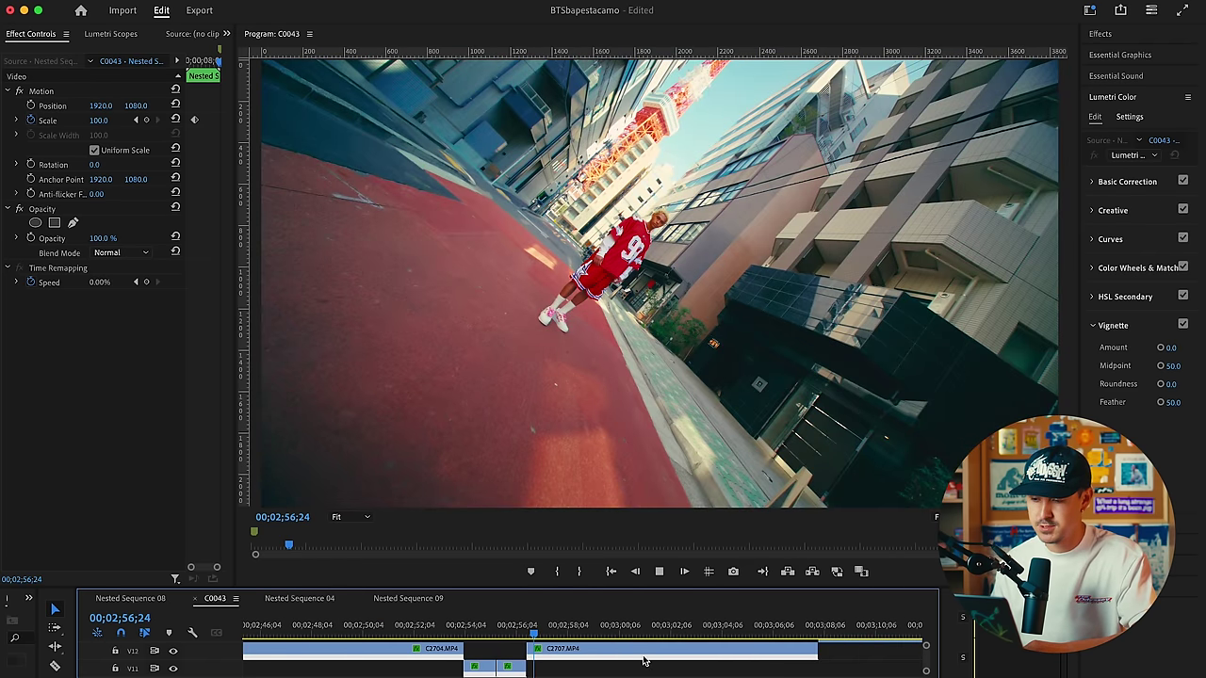
pyautogui.press('space')
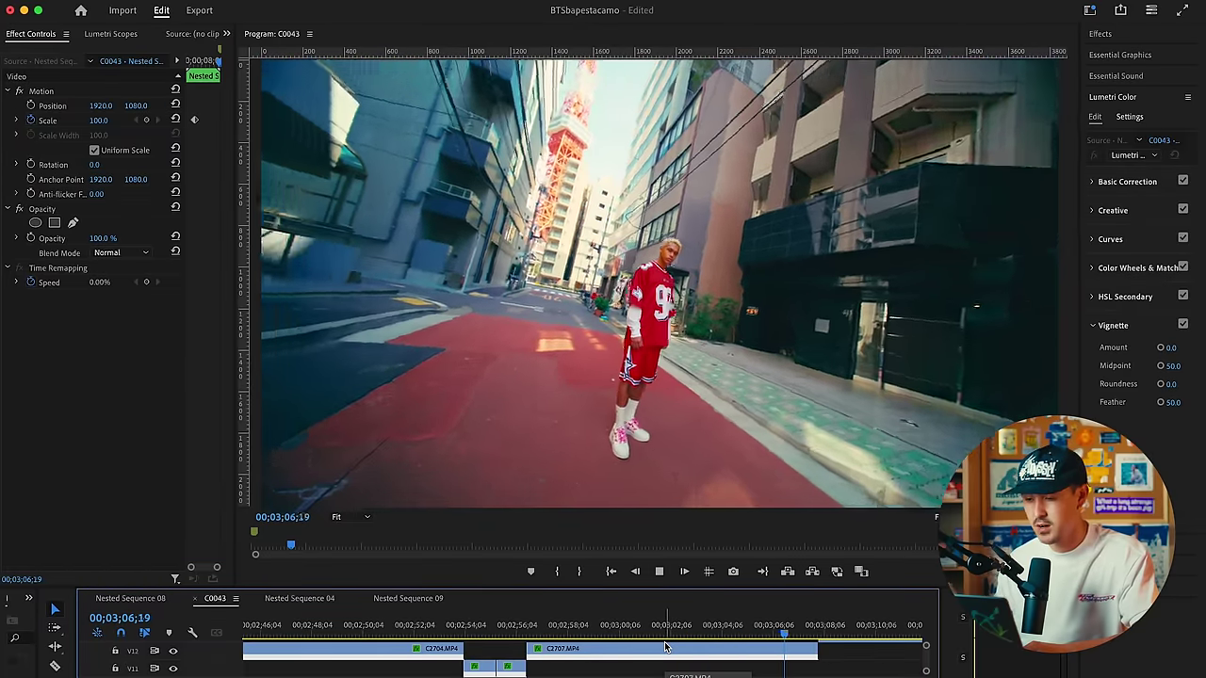
pyautogui.press('space')
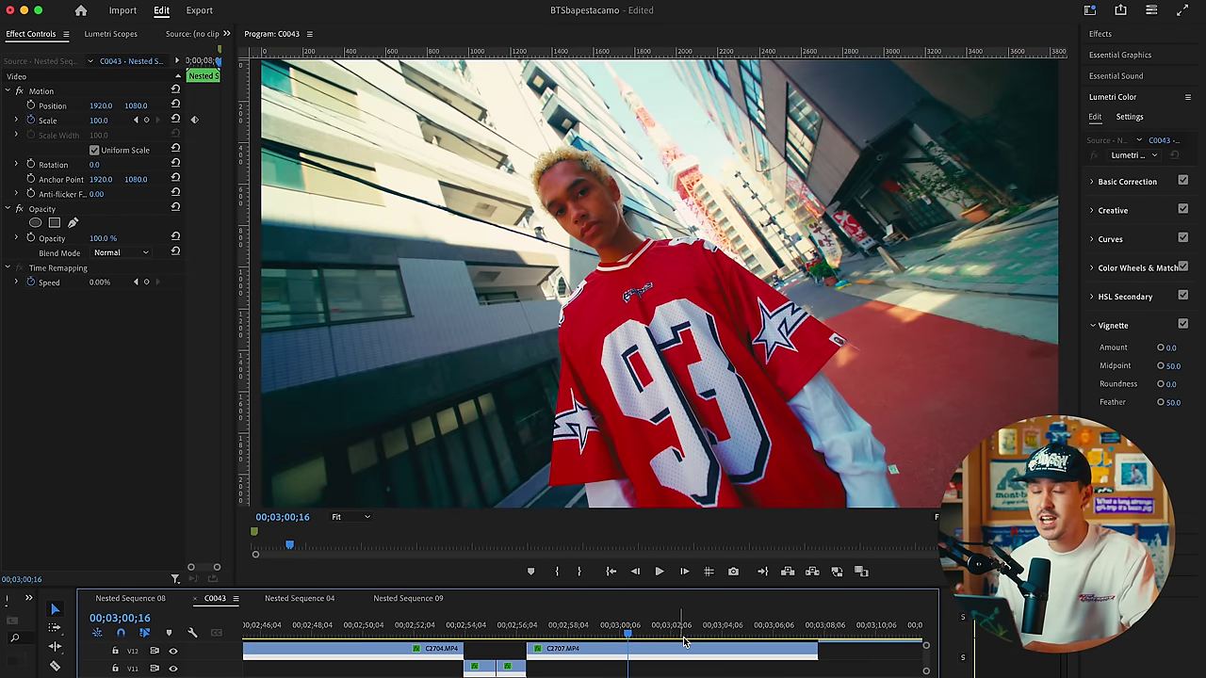
pyautogui.scroll(-5, 435, 671)
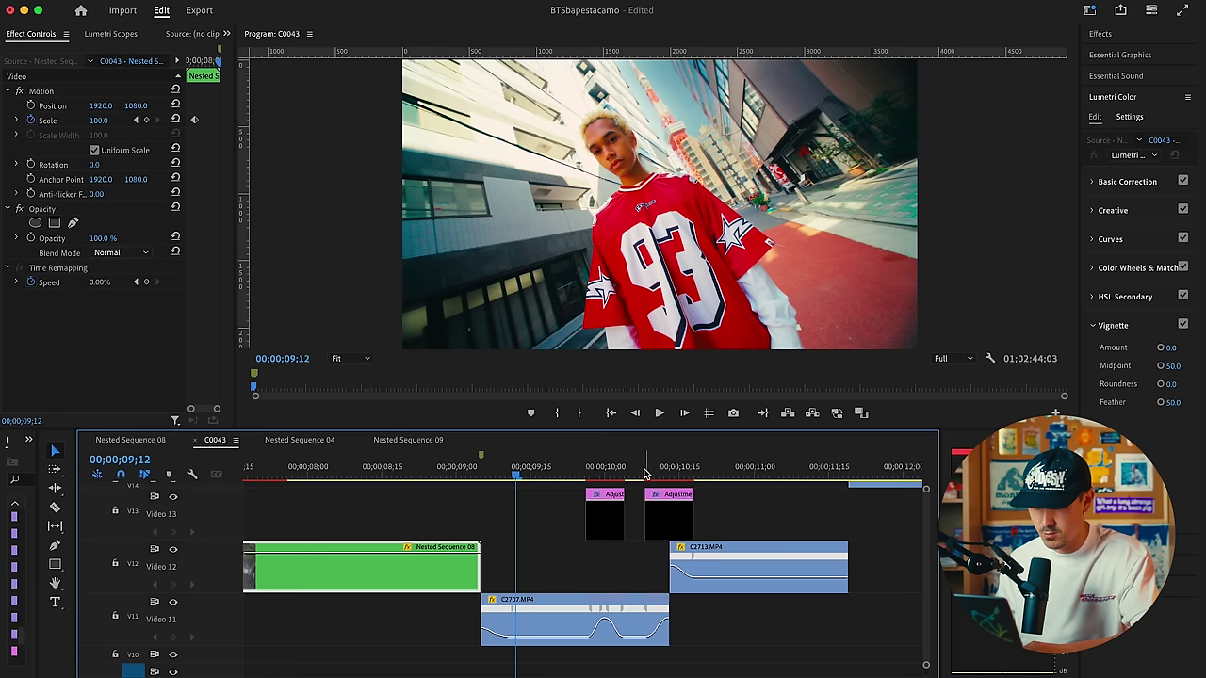
# Extend the end of clip C2707 slightly later on the timeline
pyautogui.click(576, 474)
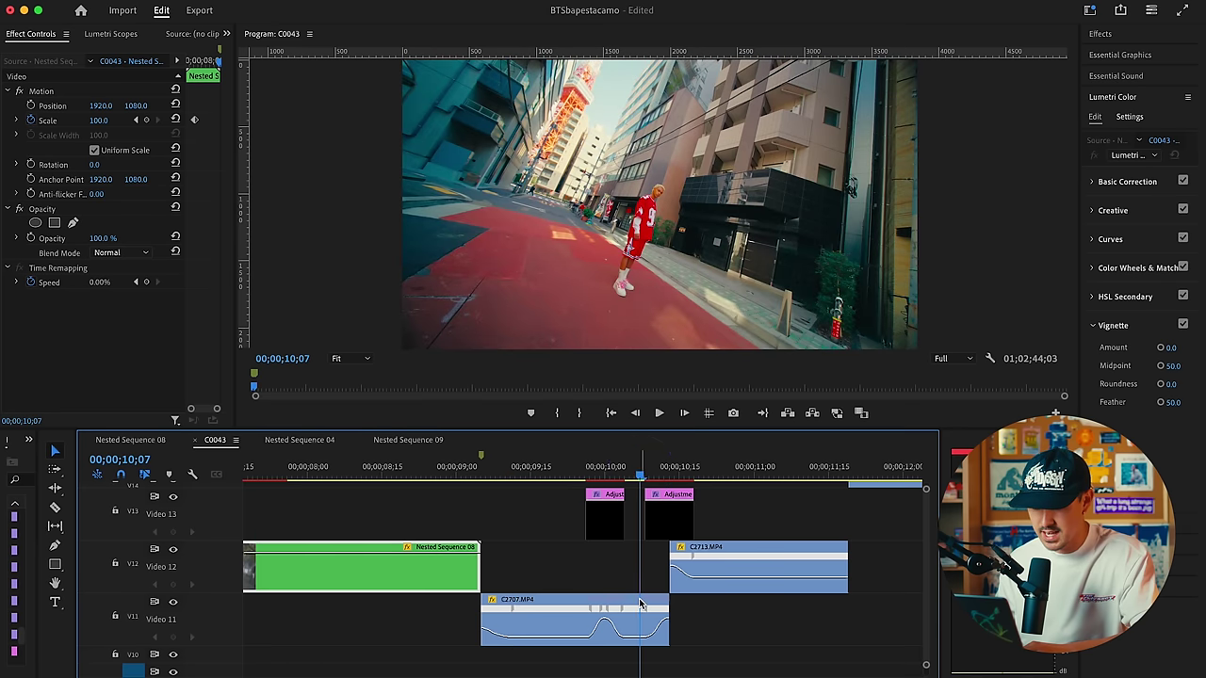
pyautogui.scroll(3, 594, 587)
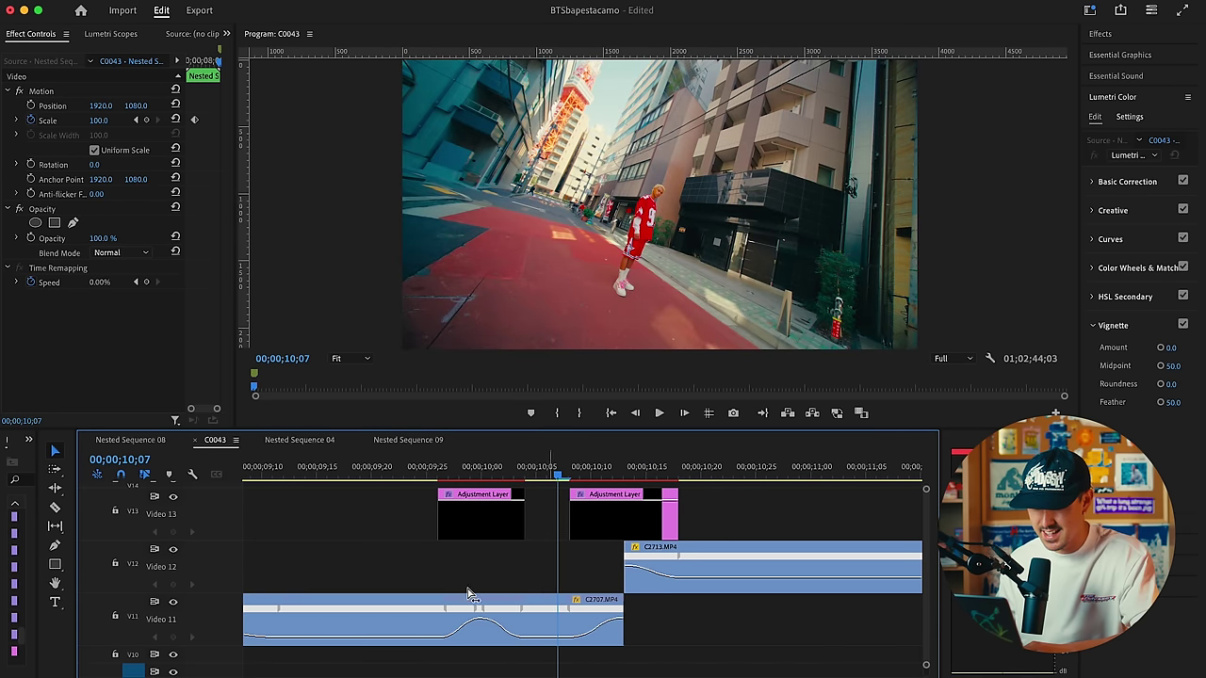
pyautogui.moveTo(628, 598)
pyautogui.mouseDown()
pyautogui.moveTo(656, 600)
pyautogui.moveTo(624, 620)
pyautogui.mouseUp()
# Play the sequence, stop at 00;00;10;08, and enlarge the Program monitor over the timeline
pyautogui.press('space')
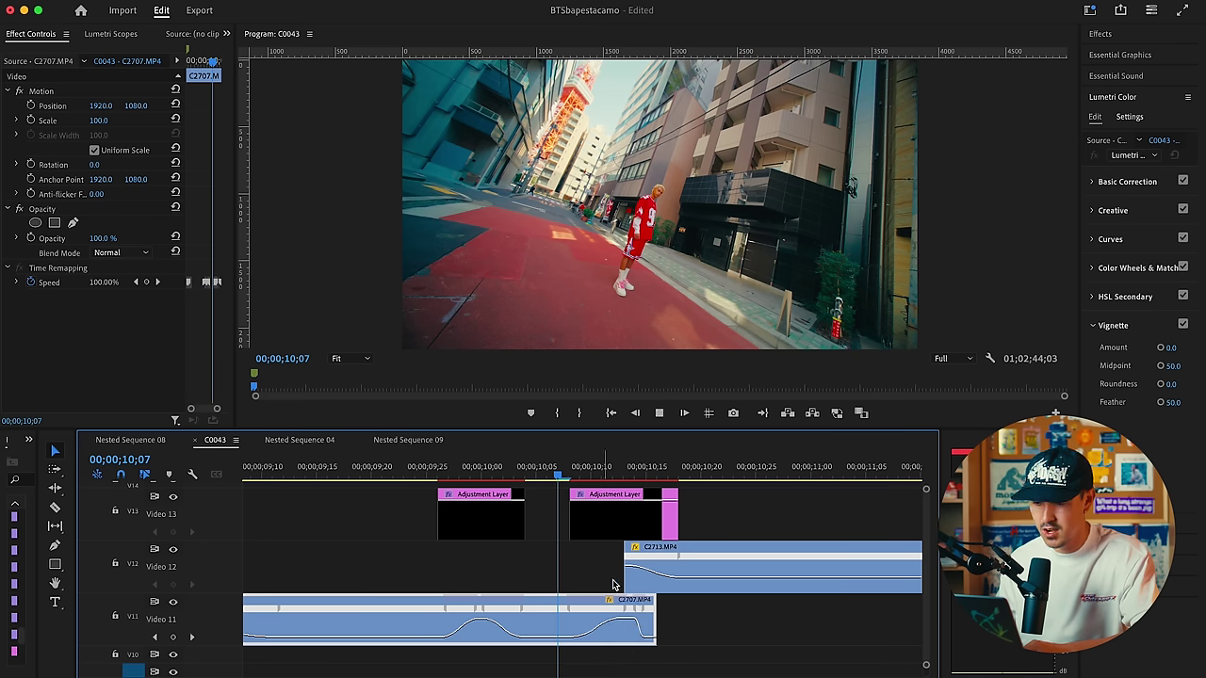
pyautogui.scroll(-2, 610, 585)
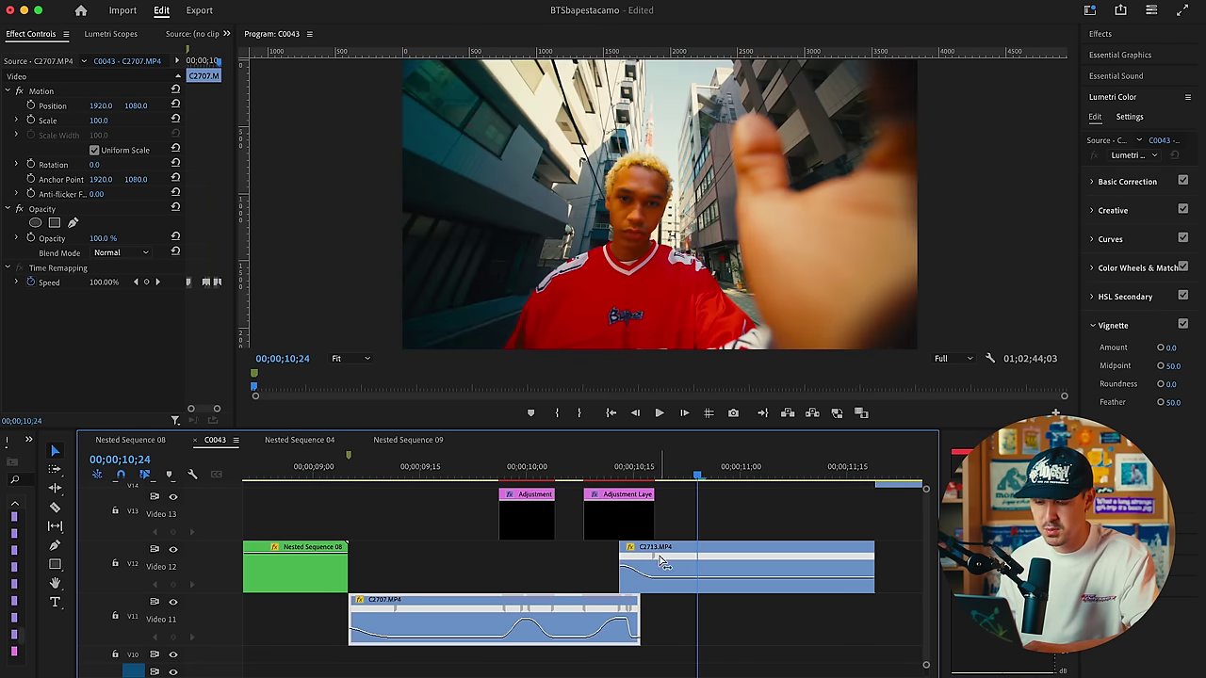
pyautogui.click(584, 474)
pyautogui.scroll(-5, 651, 599)
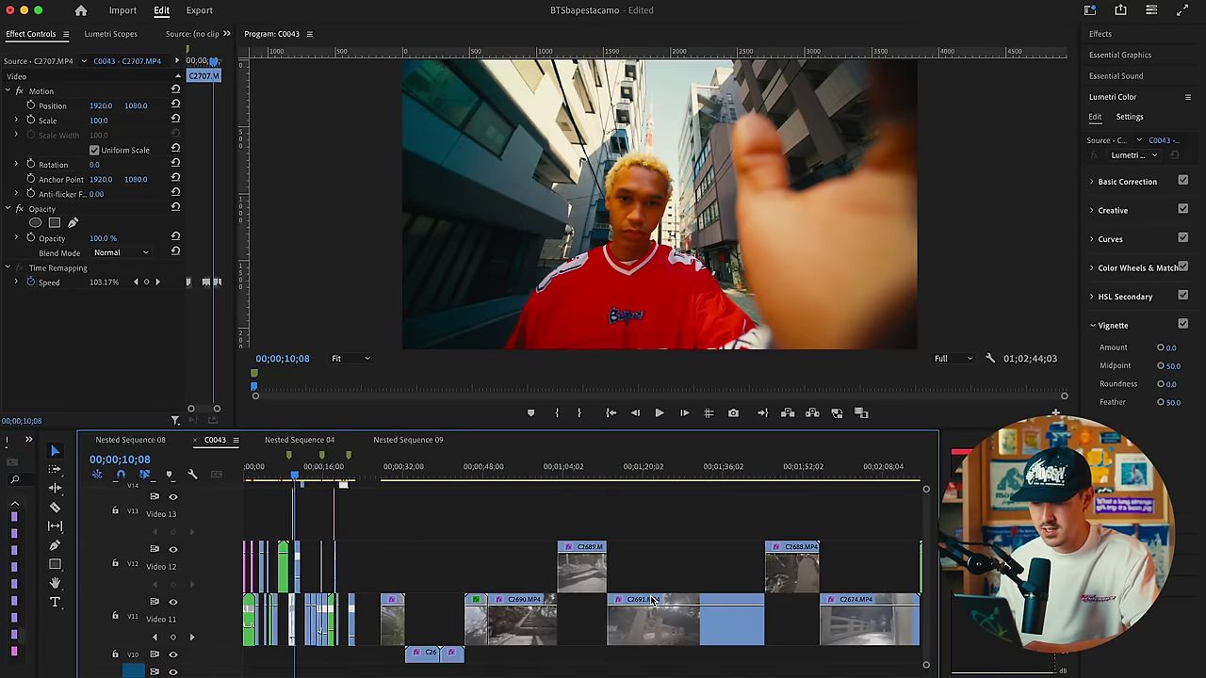
pyautogui.scroll(-2, 651, 599)
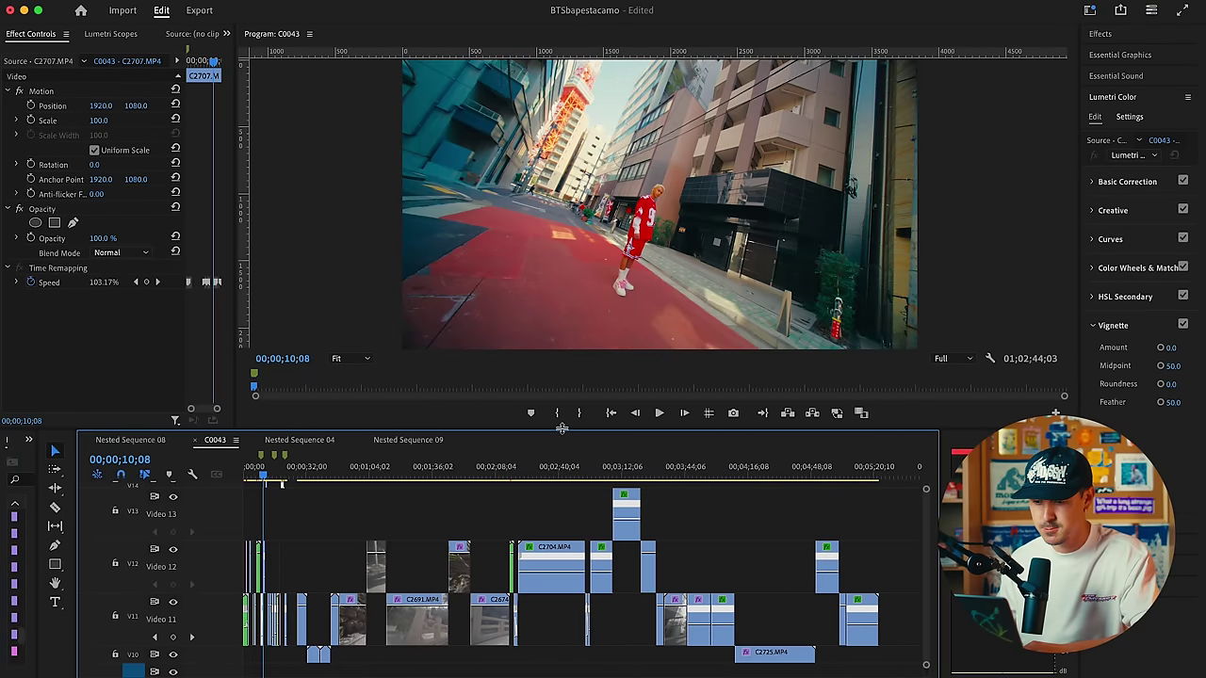
pyautogui.moveTo(563, 430); pyautogui.dragTo(556, 603)
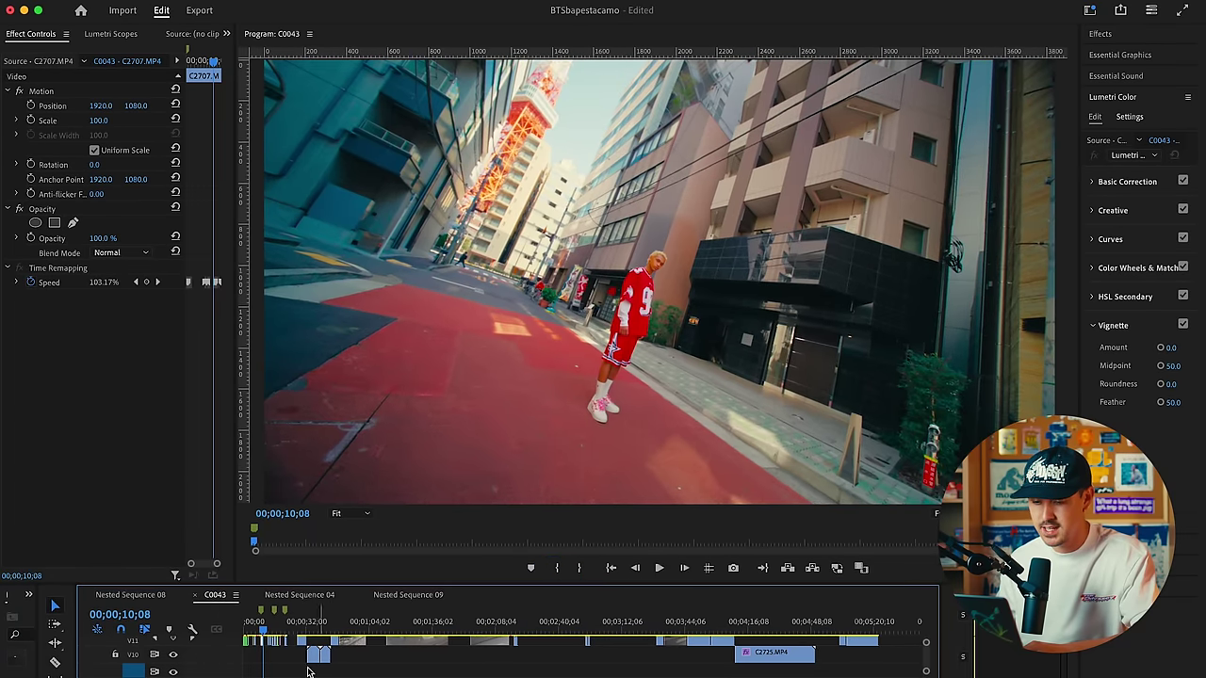
pyautogui.scroll(3, 358, 667)
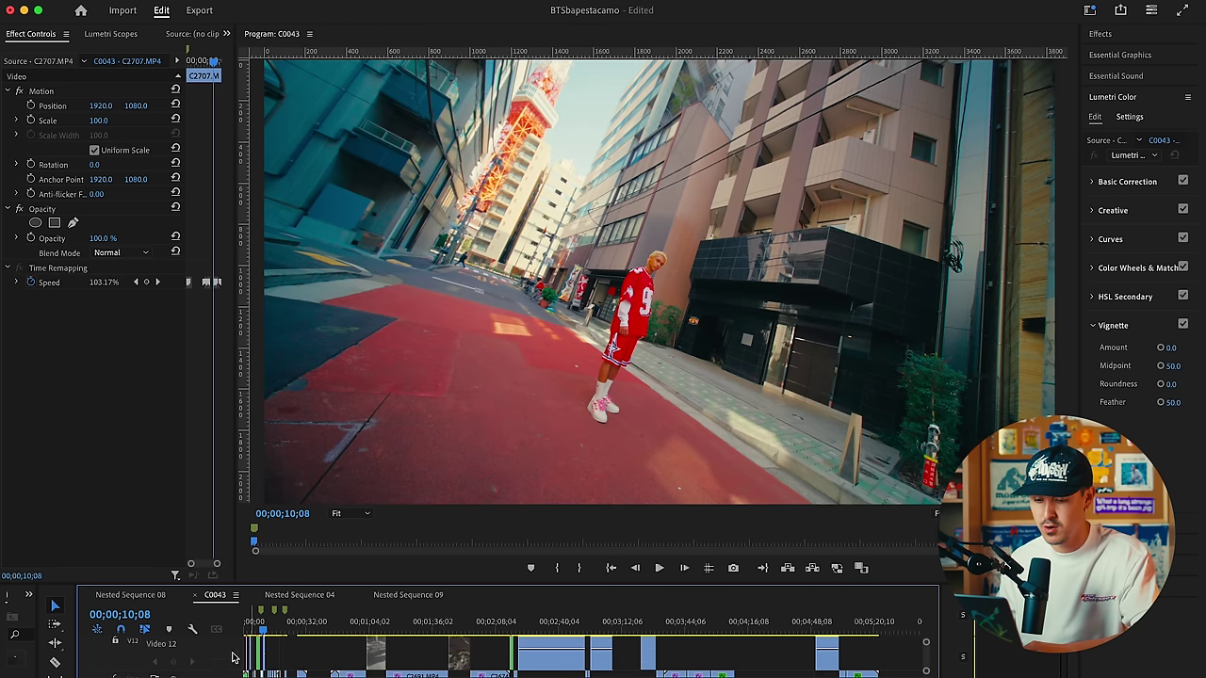
# Move the playhead to the street shot at 00;03;05;27, just before the C2707 cut
pyautogui.scroll(-1, 471, 664)
pyautogui.scroll(3, 485, 640)
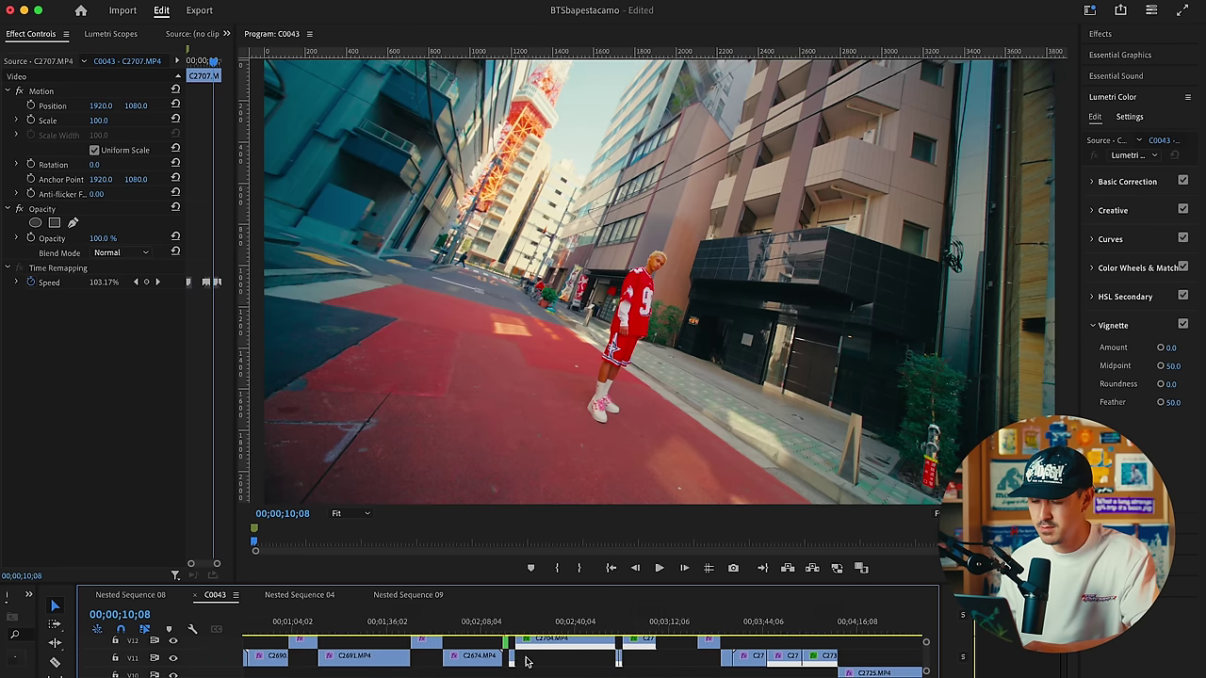
pyautogui.click(490, 633)
pyautogui.scroll(-2, 563, 633)
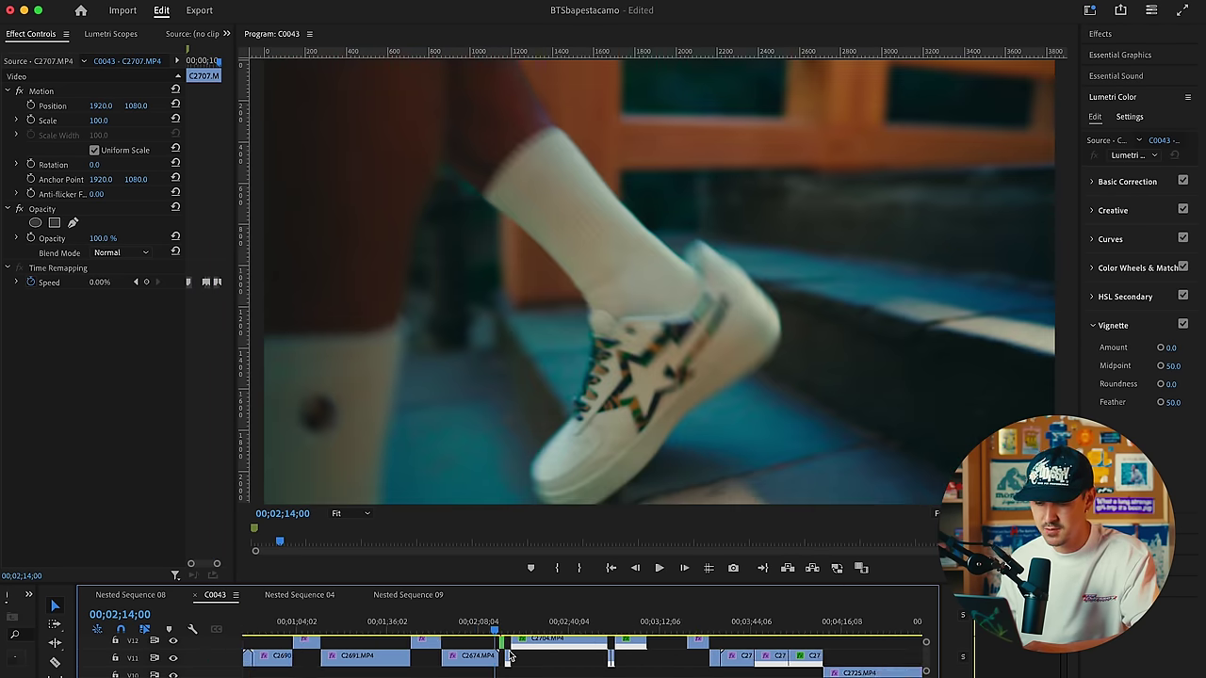
pyautogui.click(492, 629)
pyautogui.scroll(2, 482, 660)
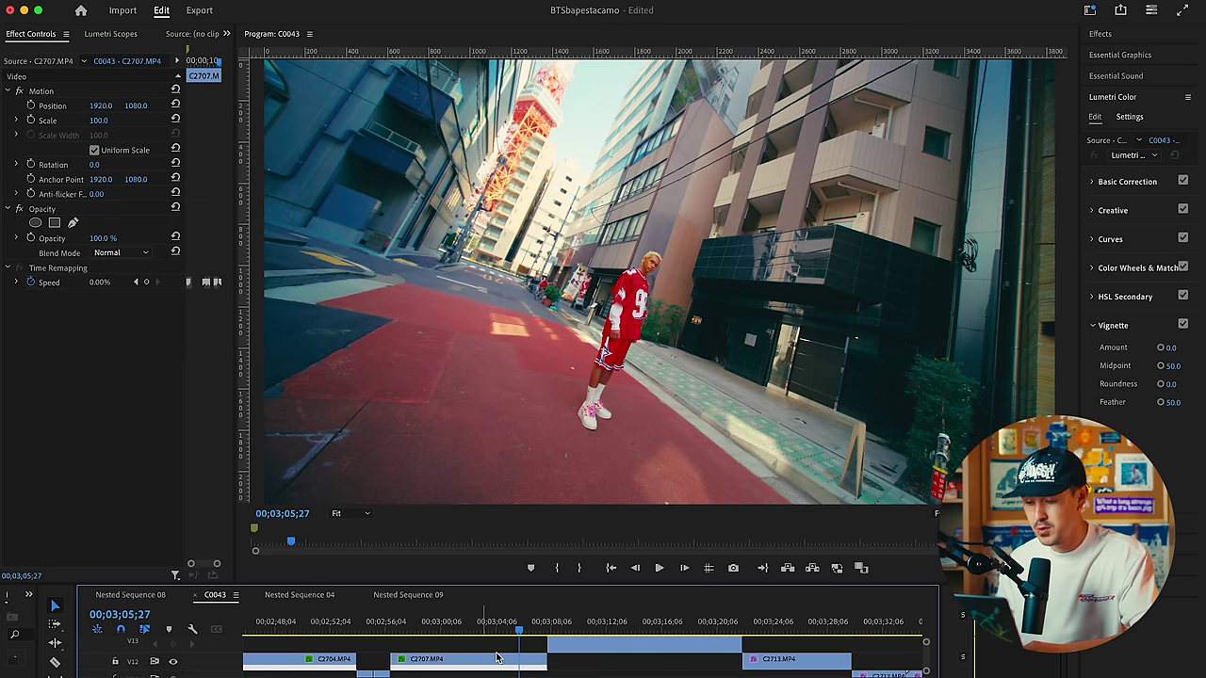
# Play from 00;03;05;27 and return twice to the cut at 00;03;07;27
pyautogui.press('space')
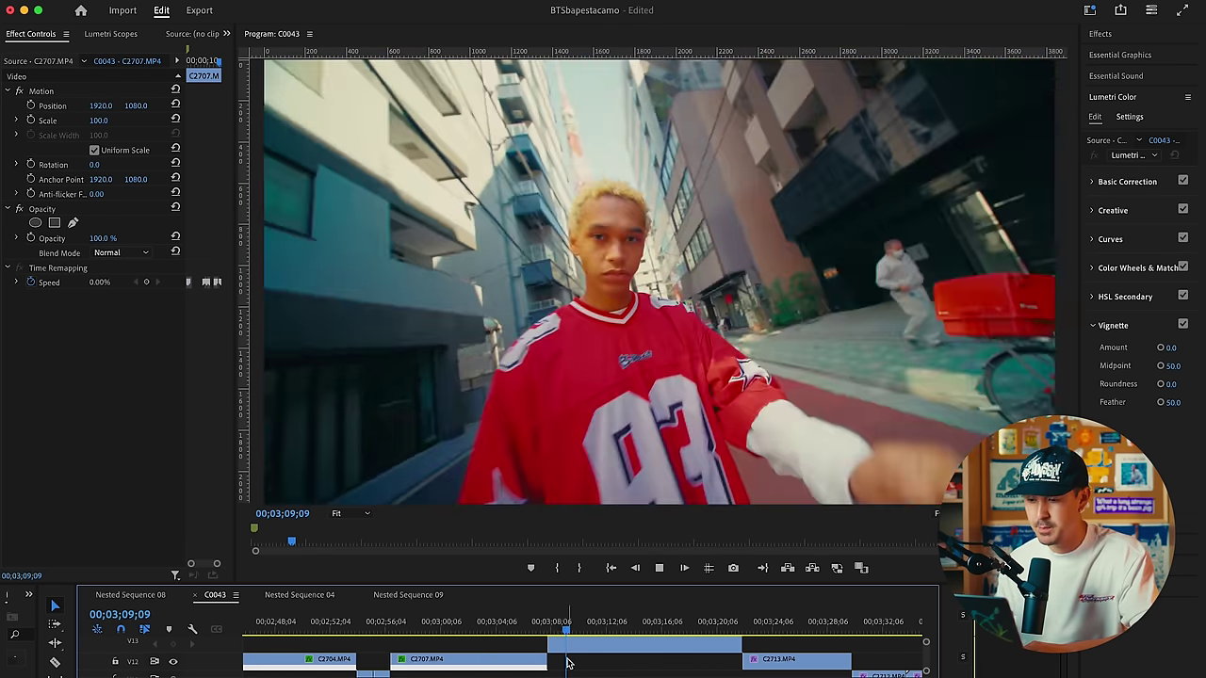
pyautogui.press('space')
pyautogui.press('Up')
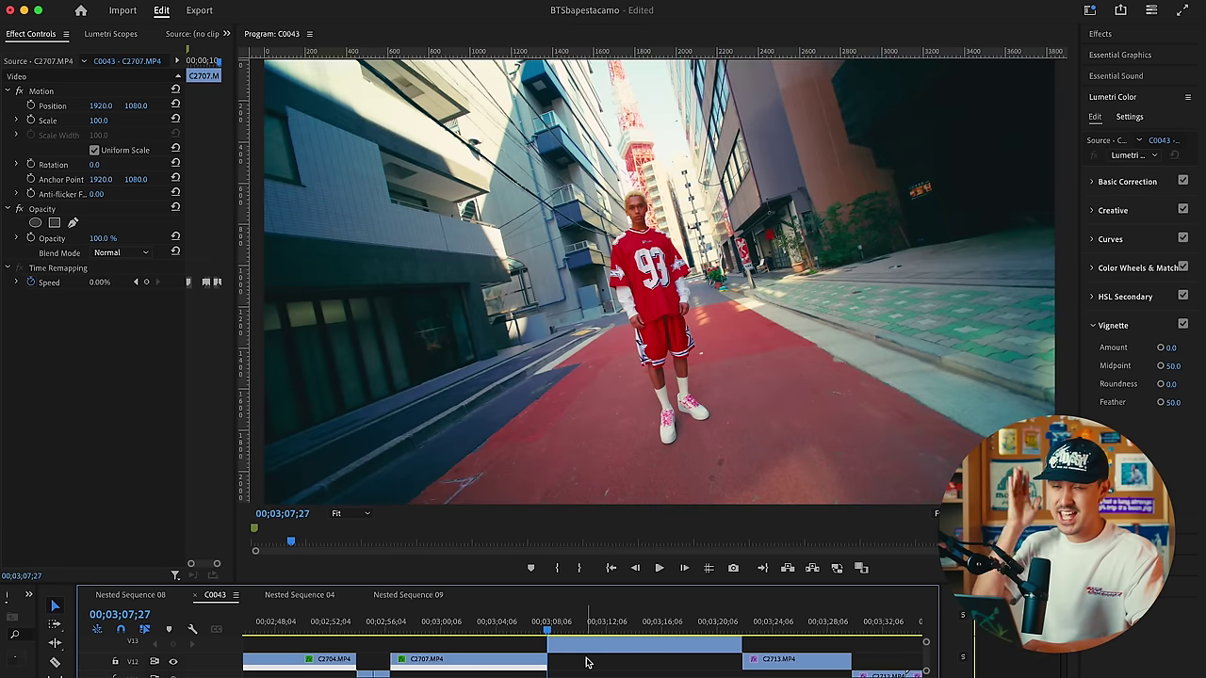
pyautogui.press('space')
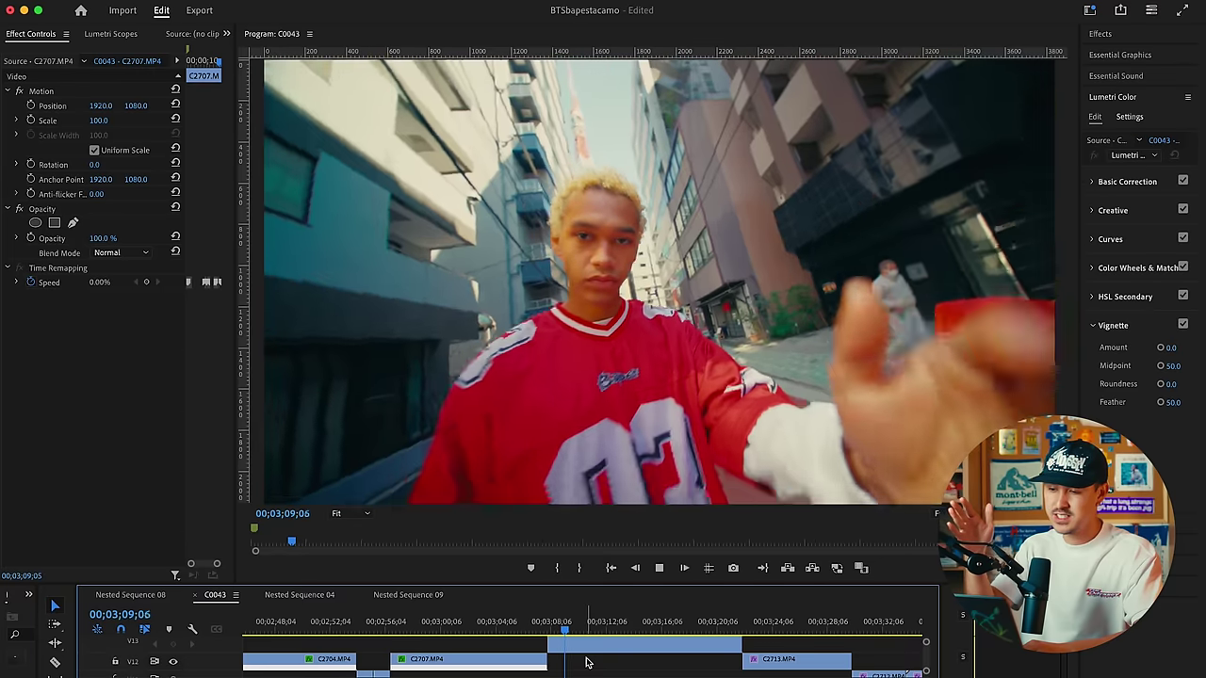
pyautogui.press('space')
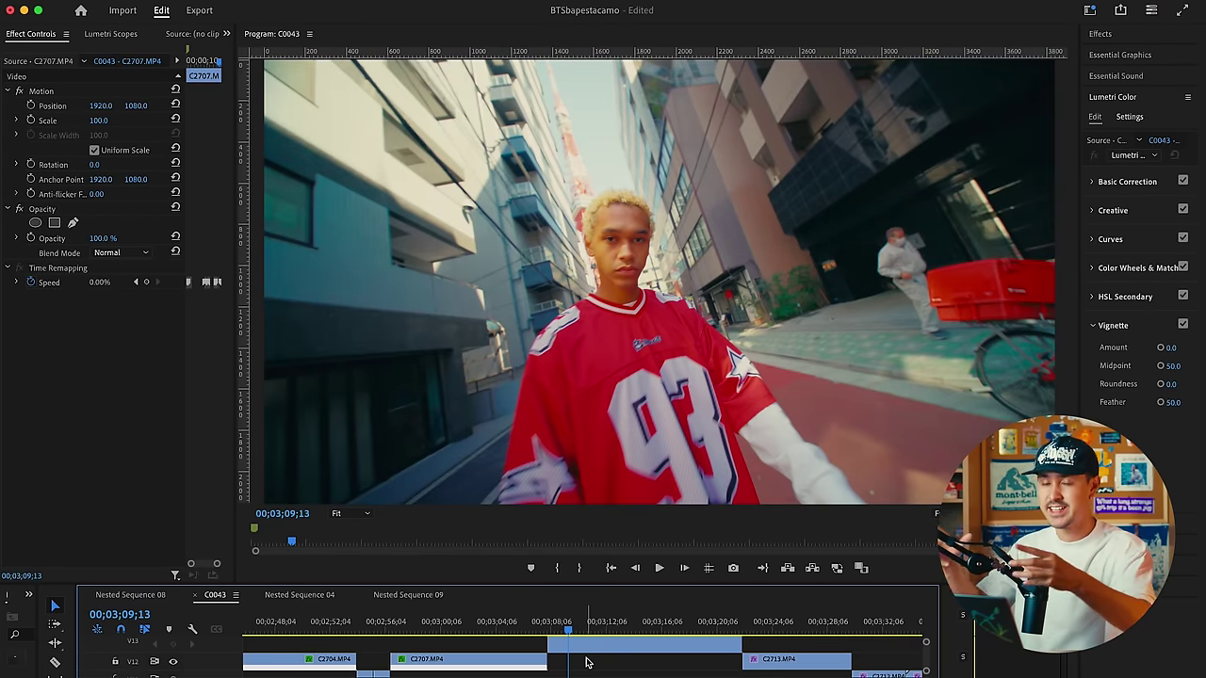
pyautogui.press('Up')
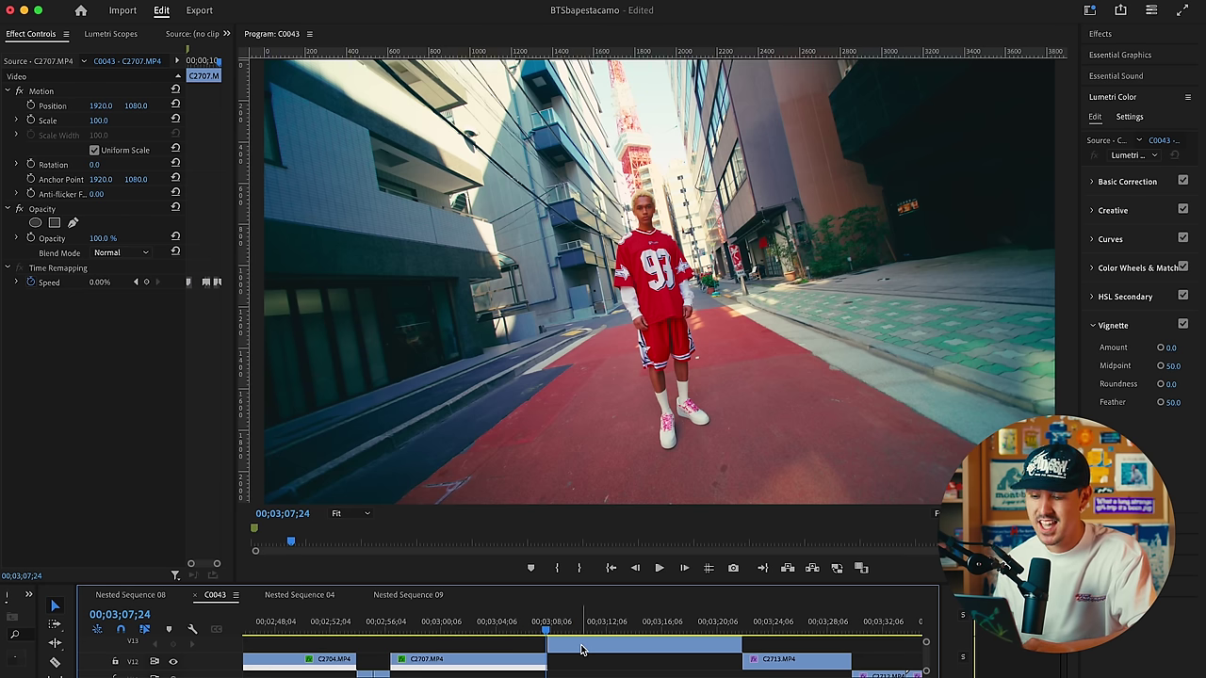
# Replay past the end of C2707 through the FPV shot, stopping at C2713's start
pyautogui.press('space')
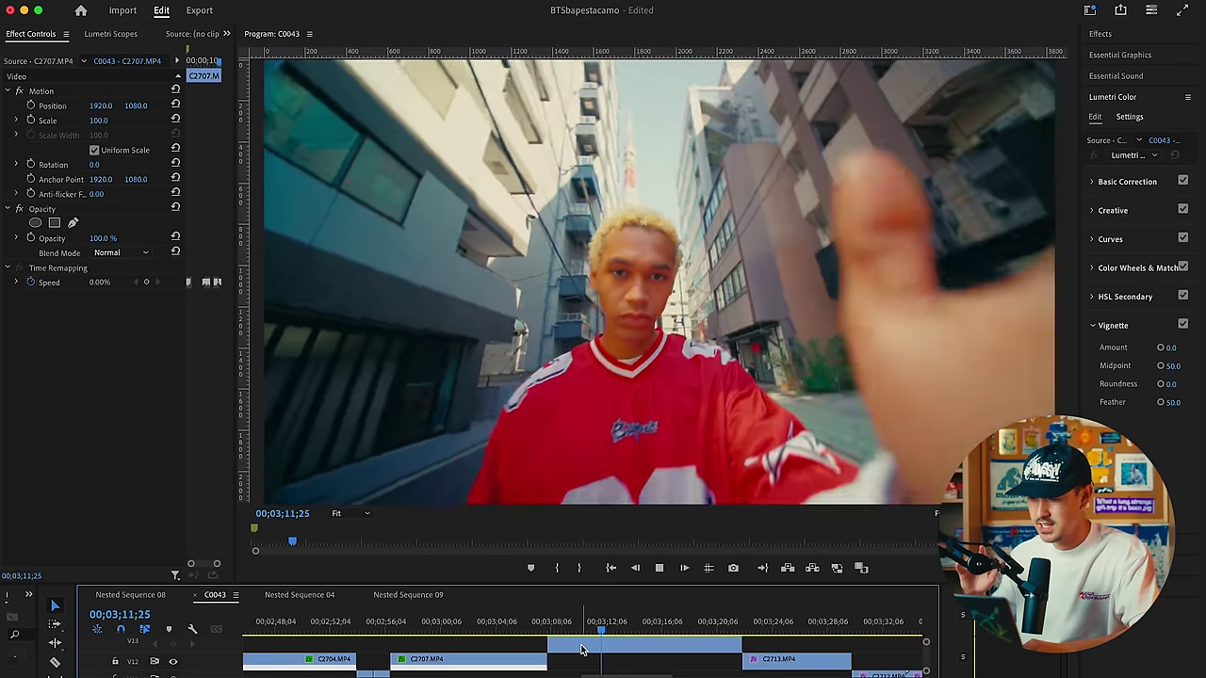
pyautogui.press('space')
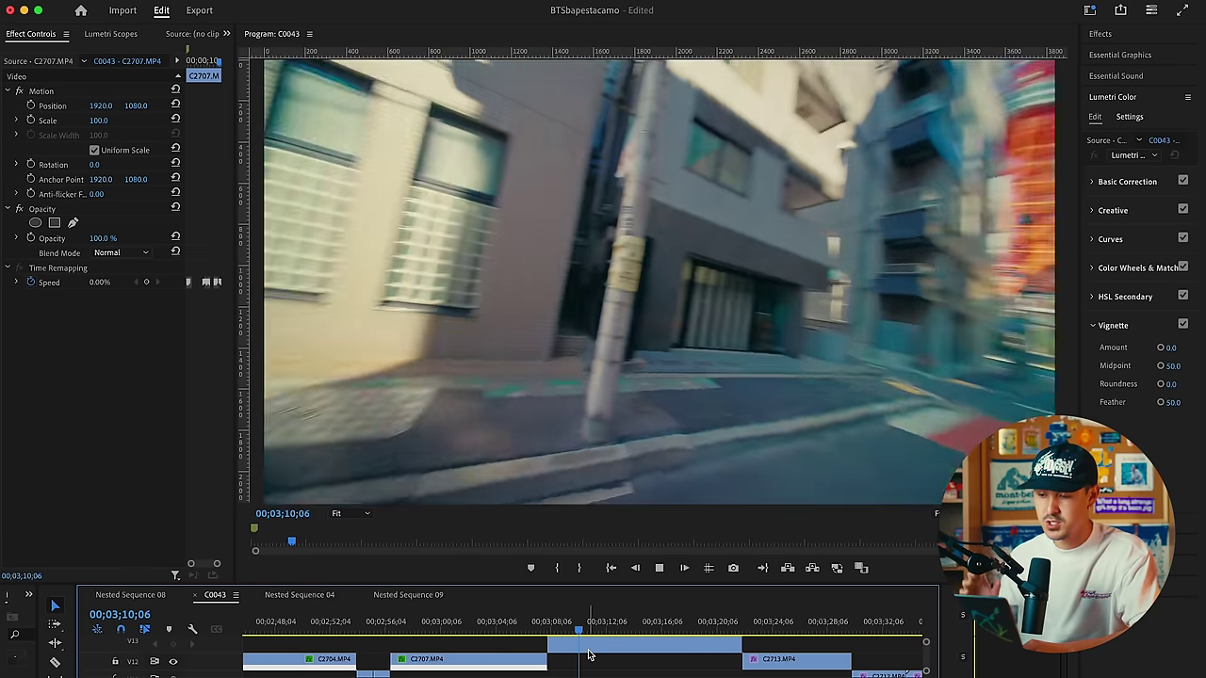
pyautogui.press('space')
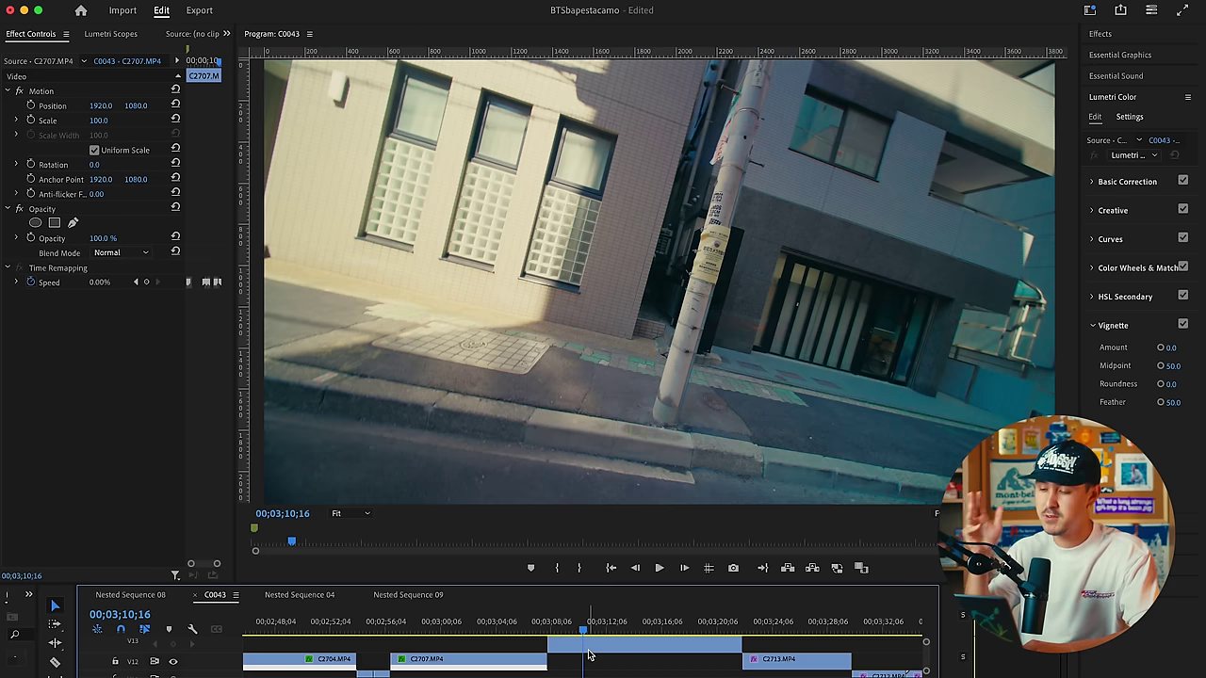
pyautogui.press('space')
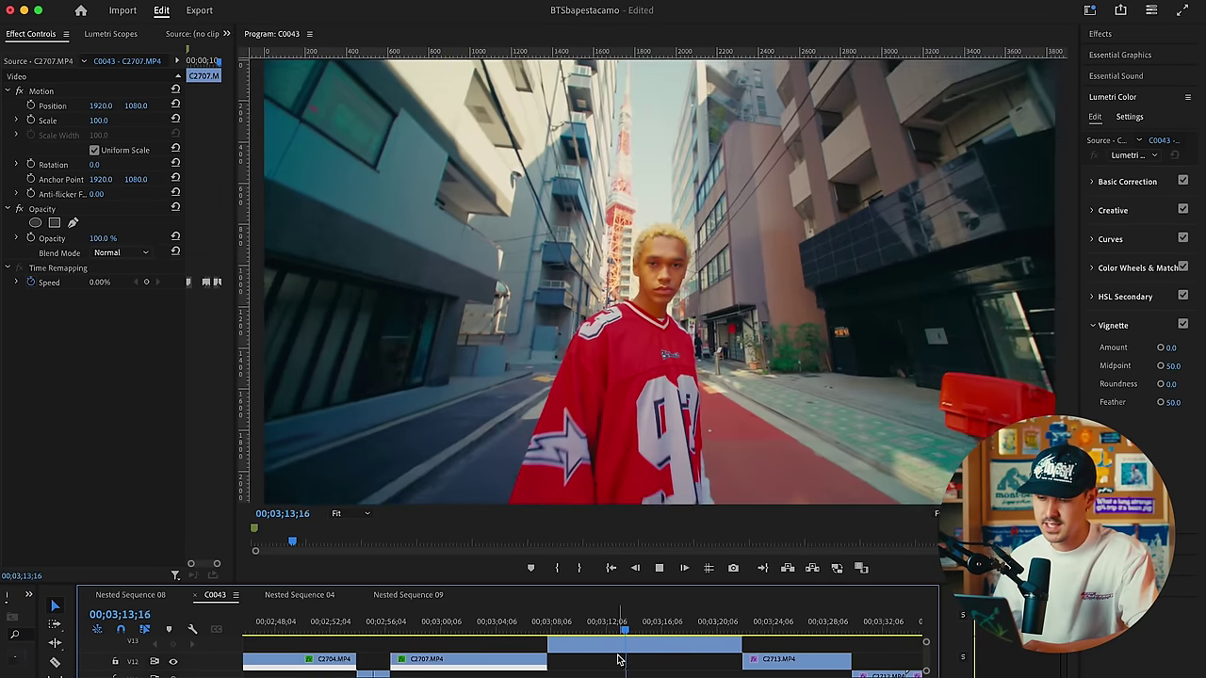
pyautogui.press('Down')
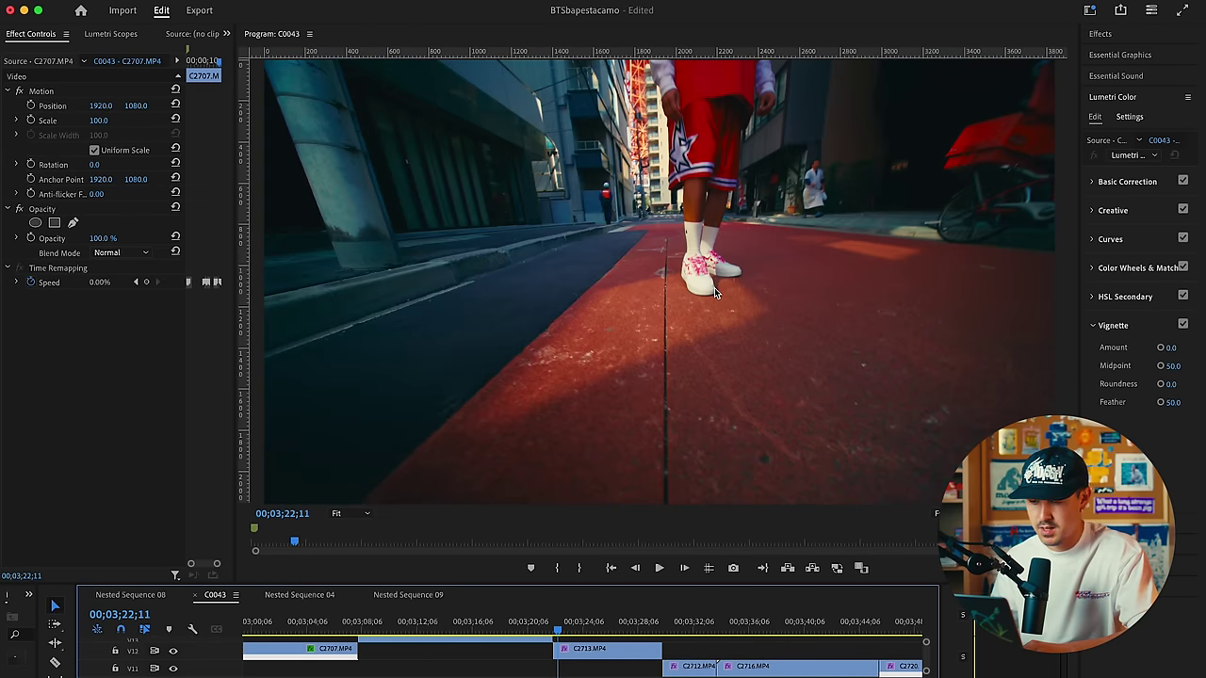
# Play through clip C2713, then replay from the start of C2712
pyautogui.press('space')
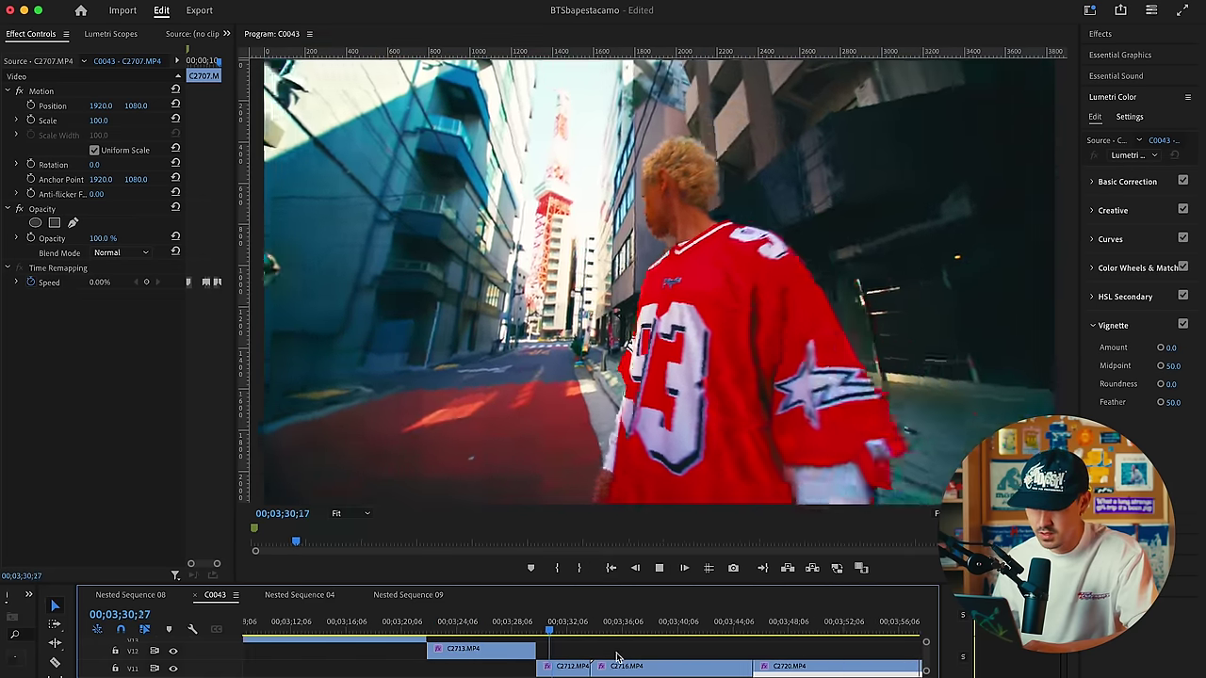
pyautogui.press('space')
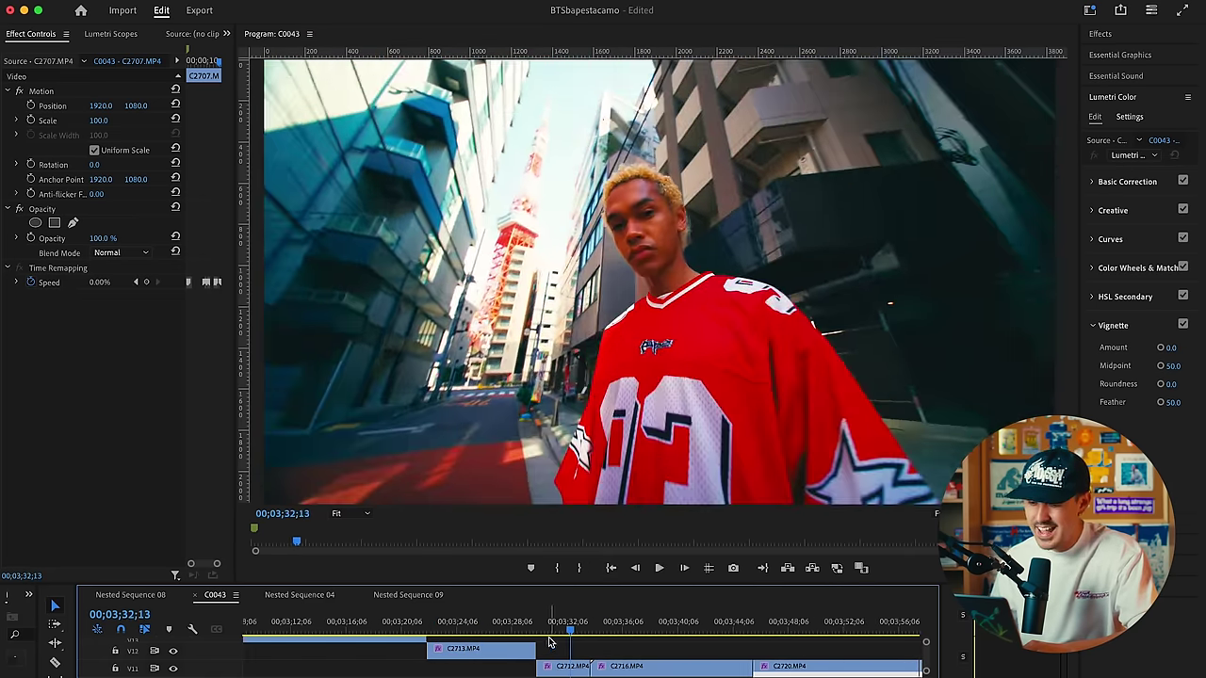
pyautogui.press('Up')
pyautogui.press('space')
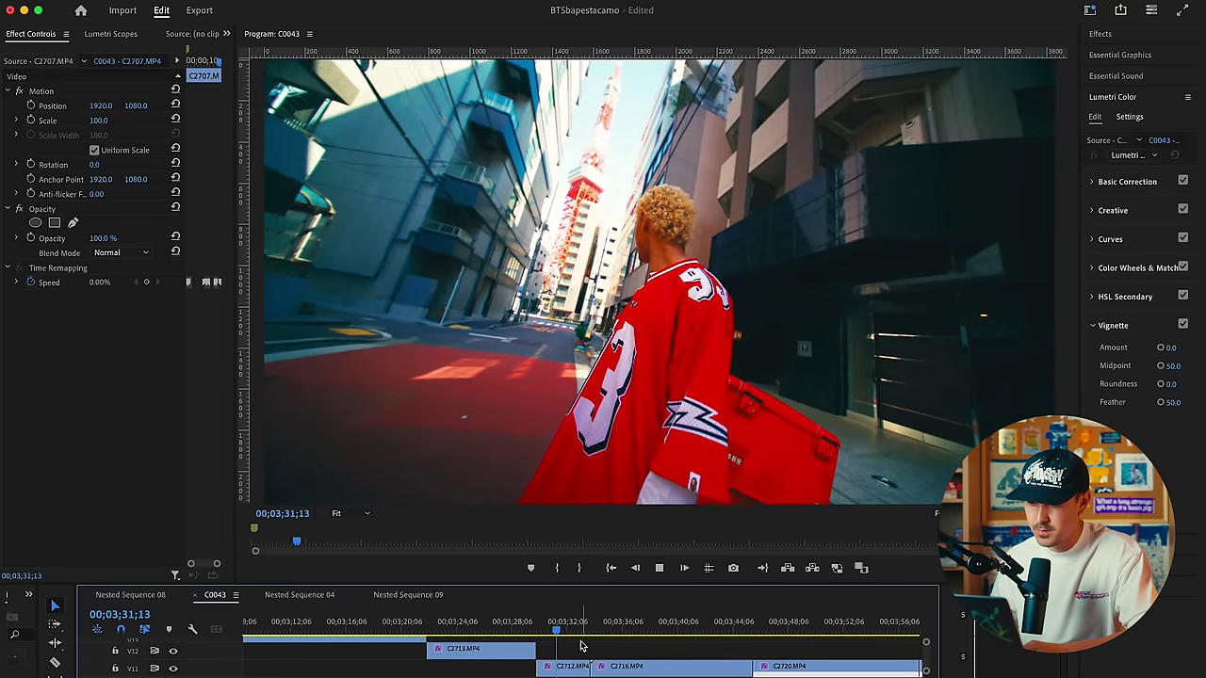
pyautogui.press('space')
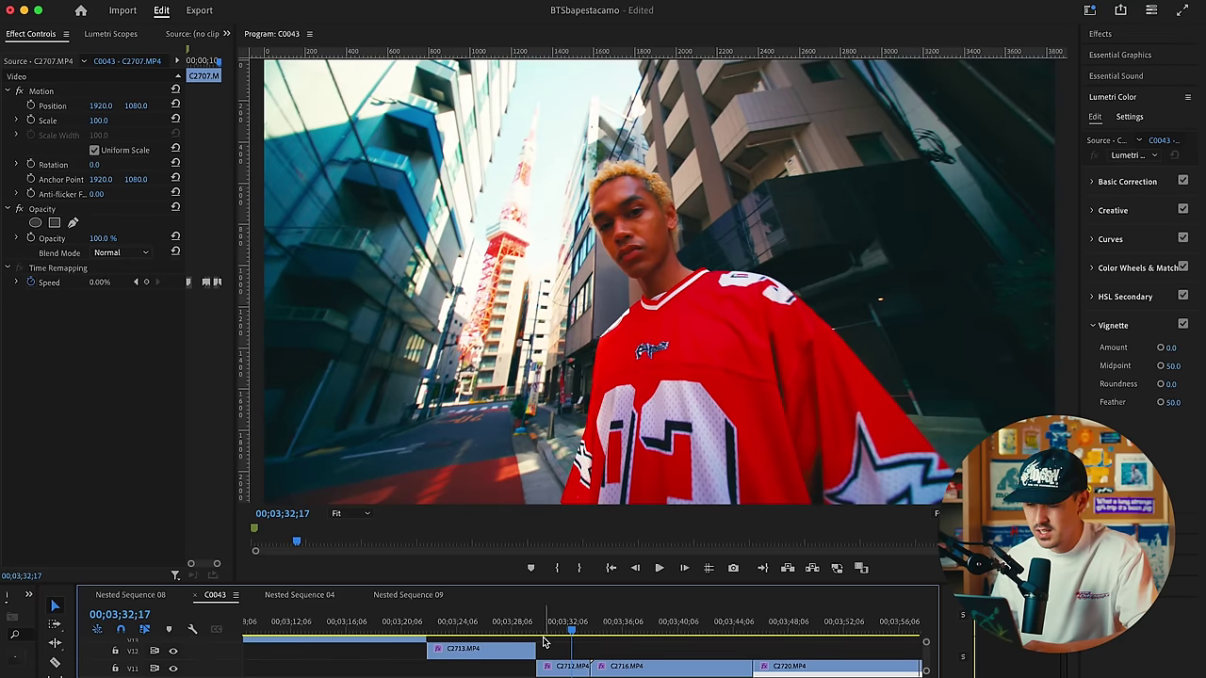
# Replay from the cut near 00;03;30;07 and select the C2716 clip
pyautogui.click(543, 642)
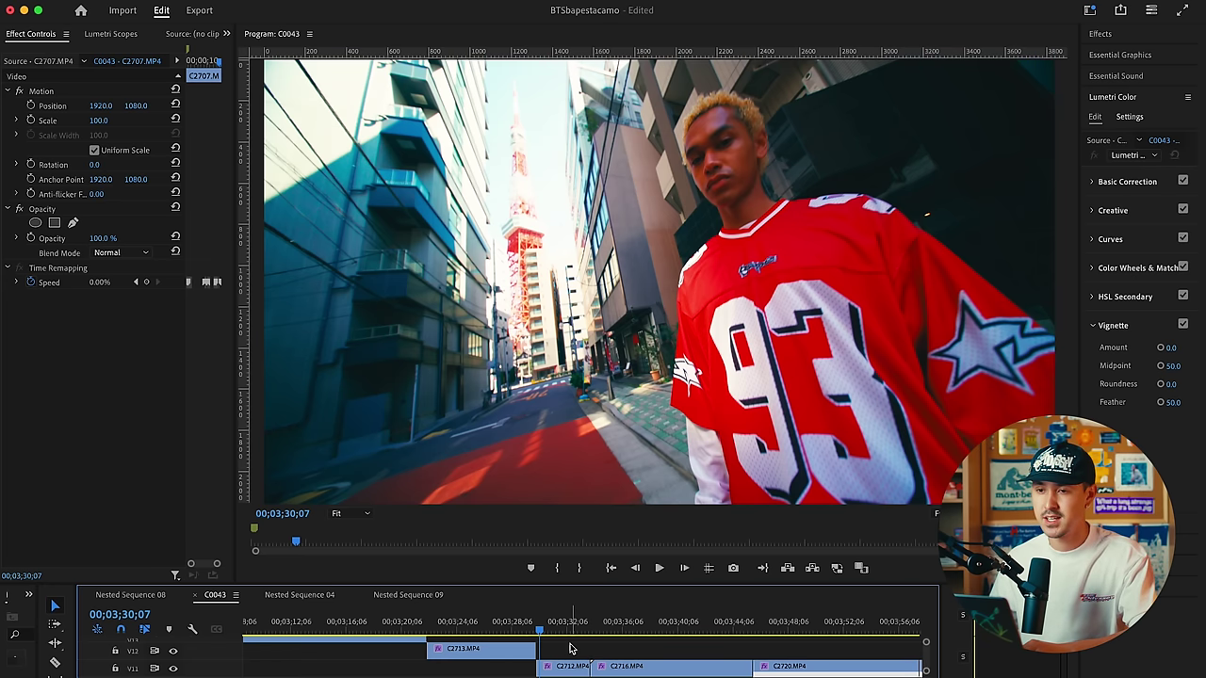
pyautogui.press('space')
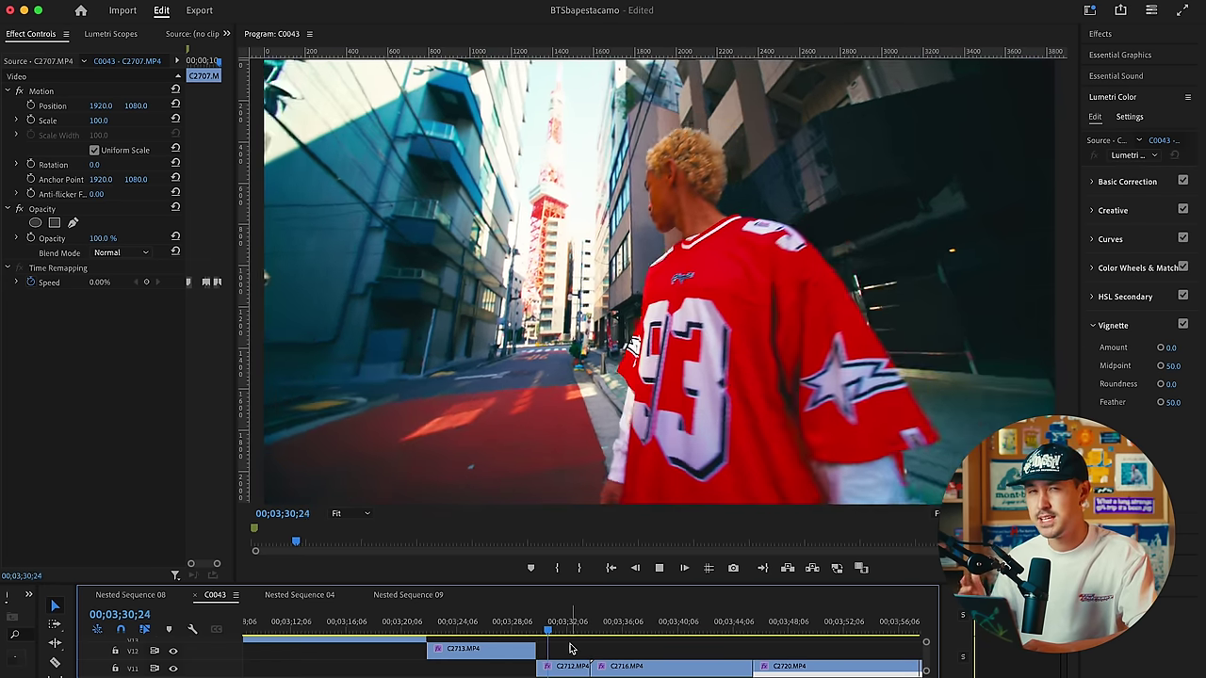
pyautogui.moveTo(565, 633); pyautogui.dragTo(542, 633)
pyautogui.press('space')
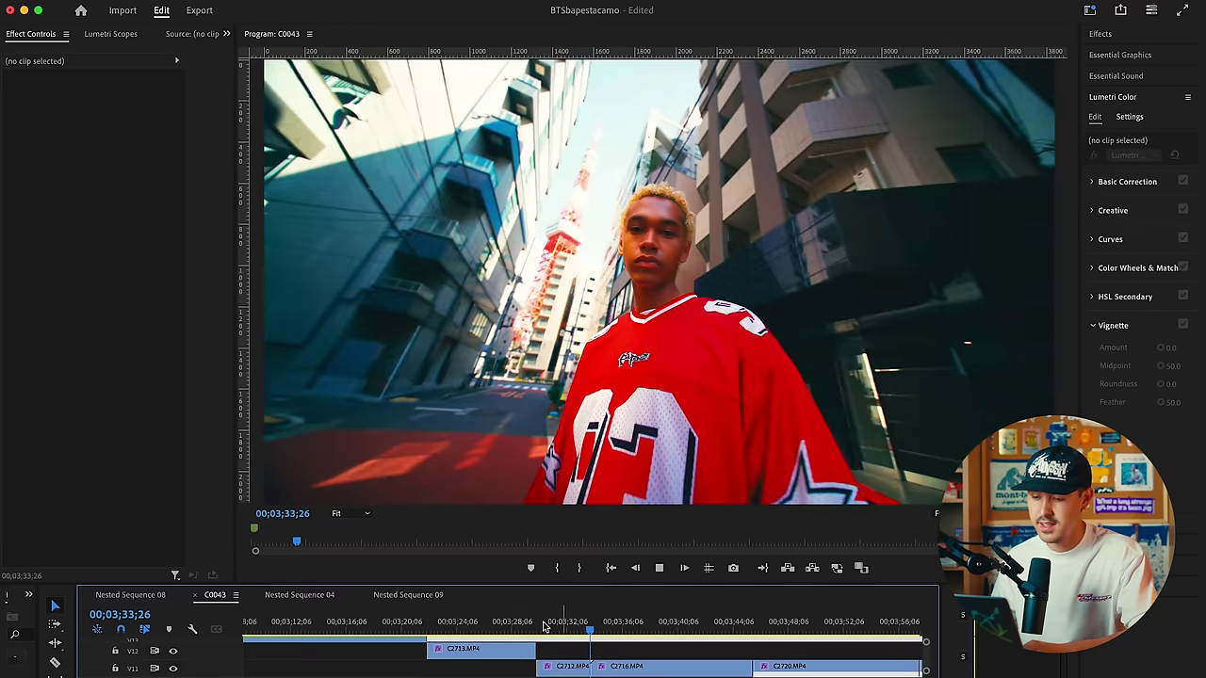
pyautogui.click(545, 630)
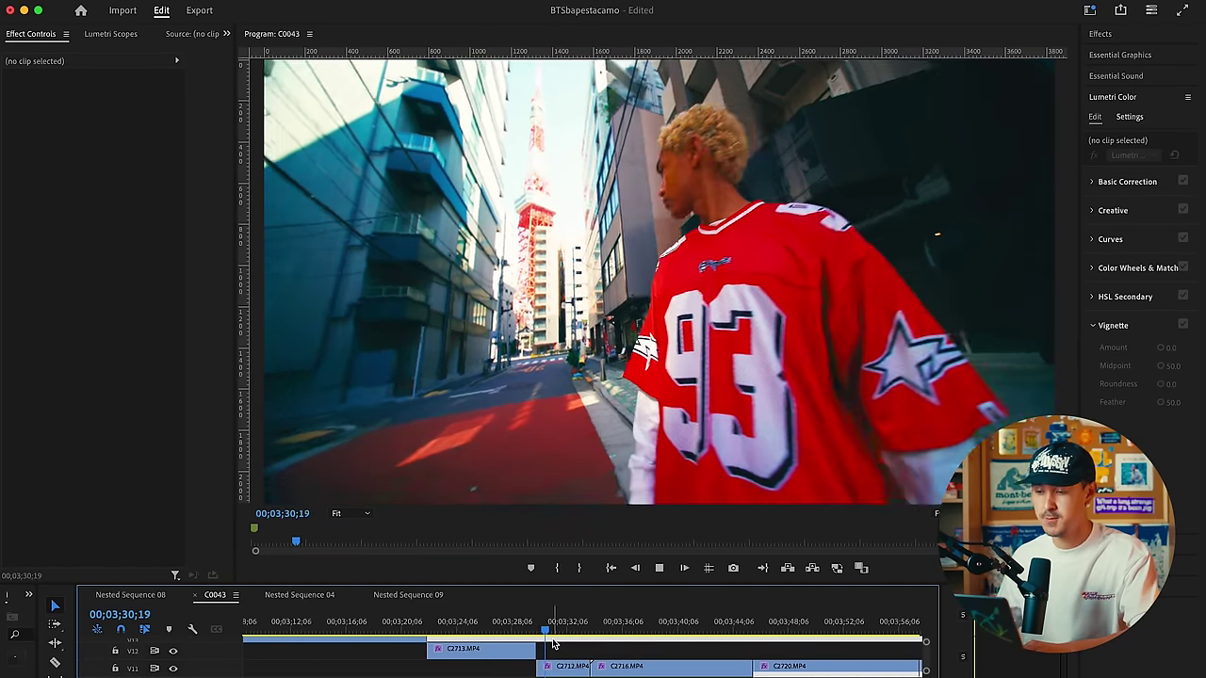
pyautogui.click(556, 650)
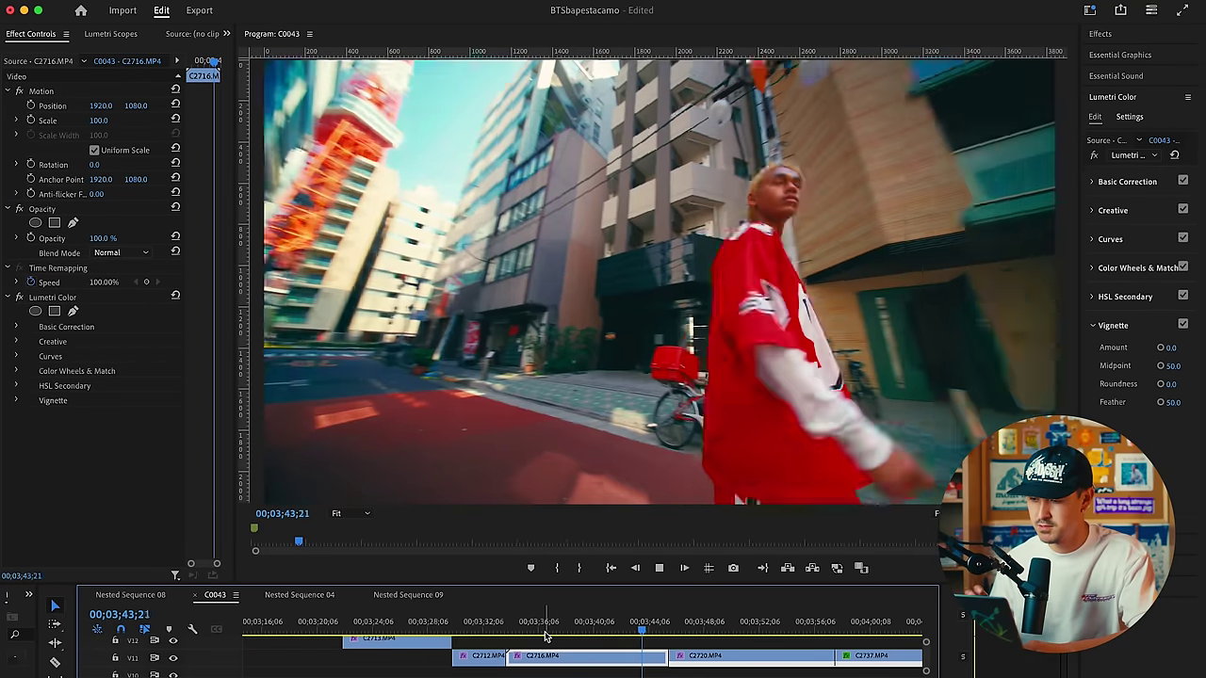
# Move the playhead back to rewatch C2716's red-jersey walk past Tokyo Tower
pyautogui.click(542, 630)
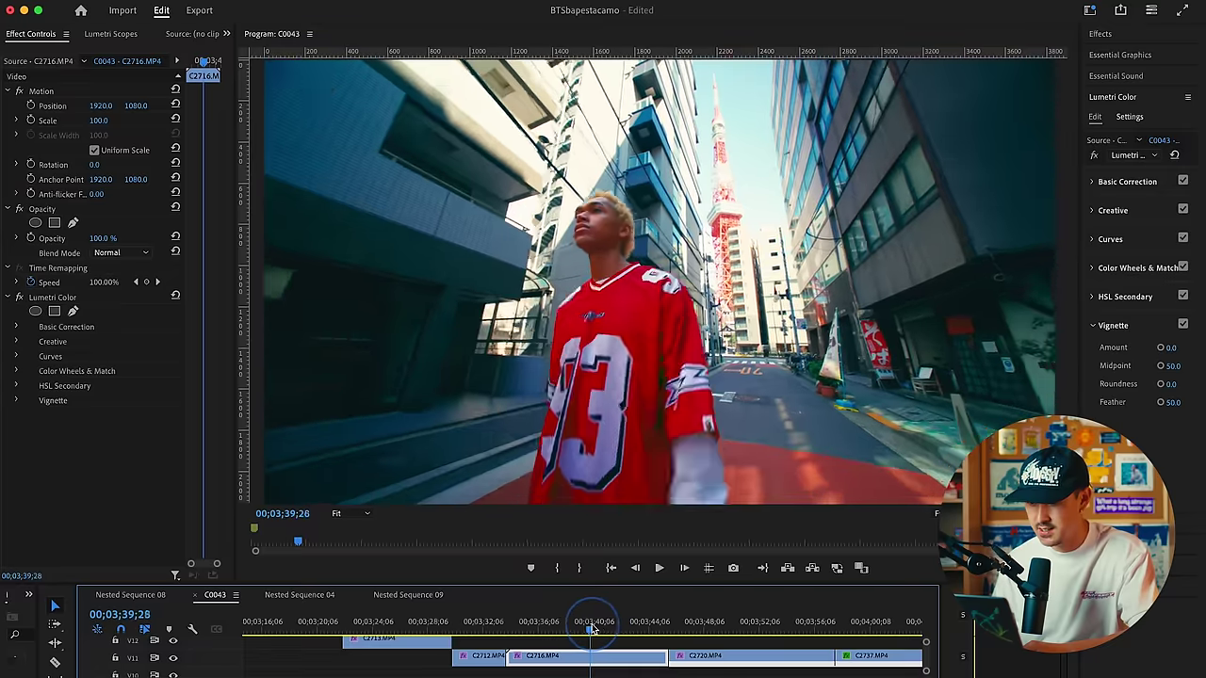
pyautogui.hscroll(3, 687, 660)
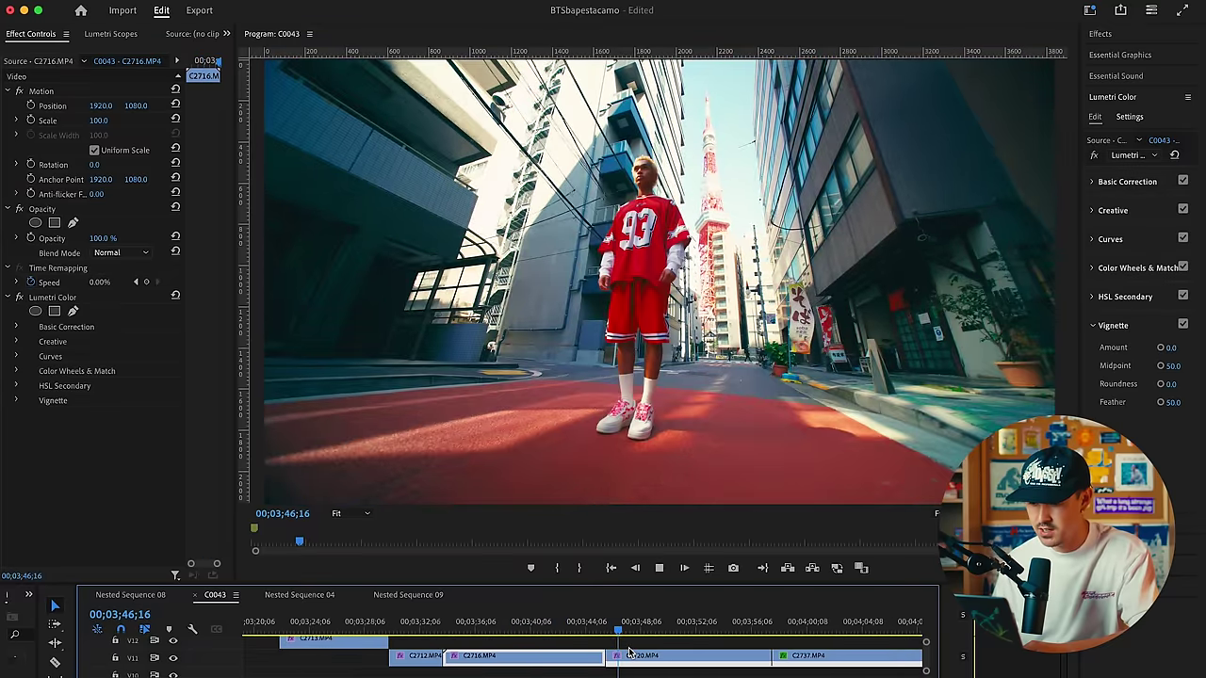
# Scrub back through the Tokyo Tower takes and play on into the C2737 bridge shot
pyautogui.hscroll(3, 624, 650)
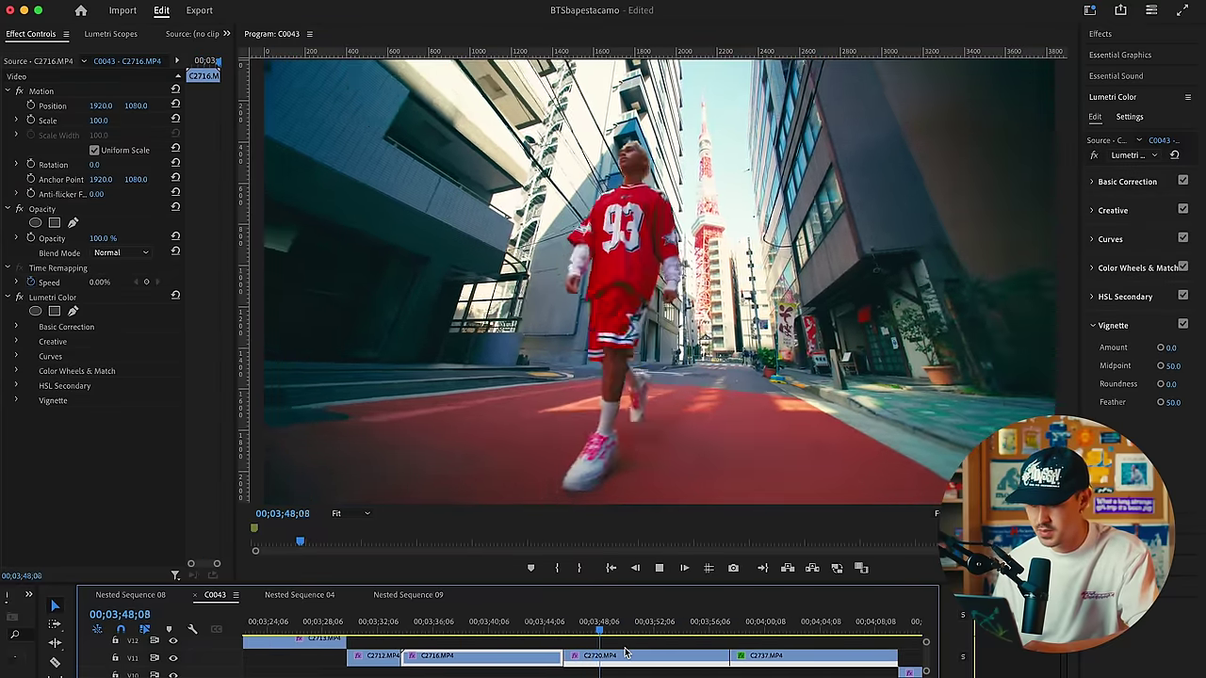
pyautogui.click(570, 631)
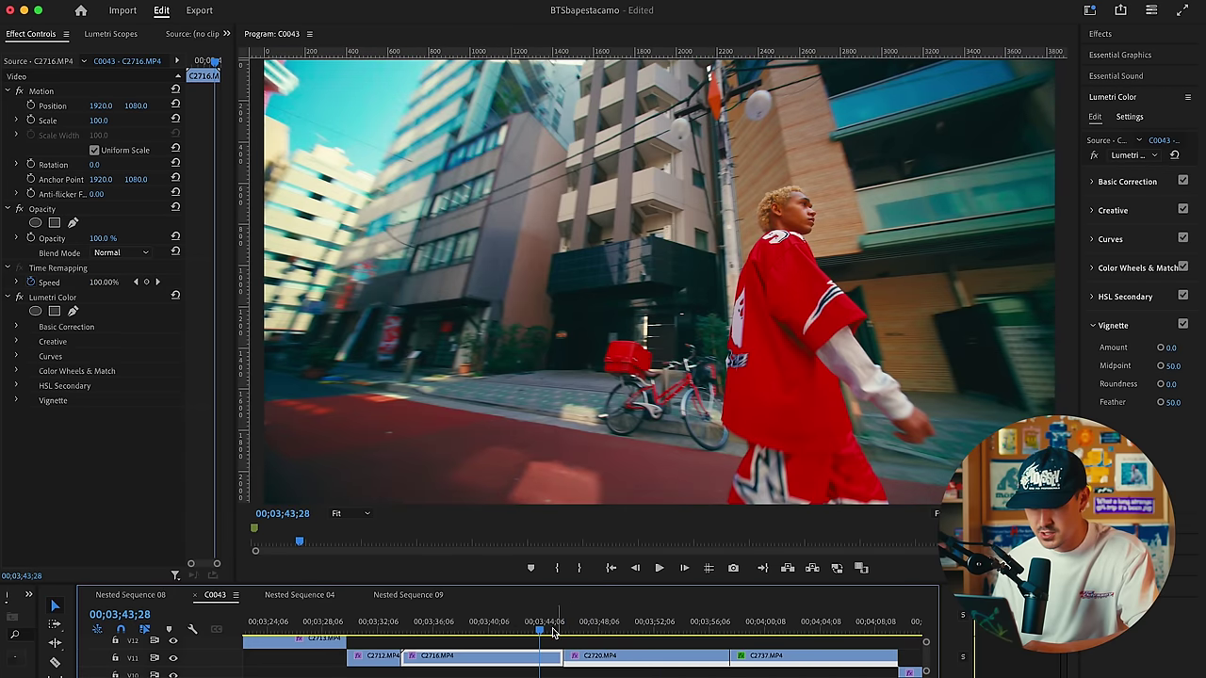
pyautogui.moveTo(554, 633); pyautogui.dragTo(463, 633)
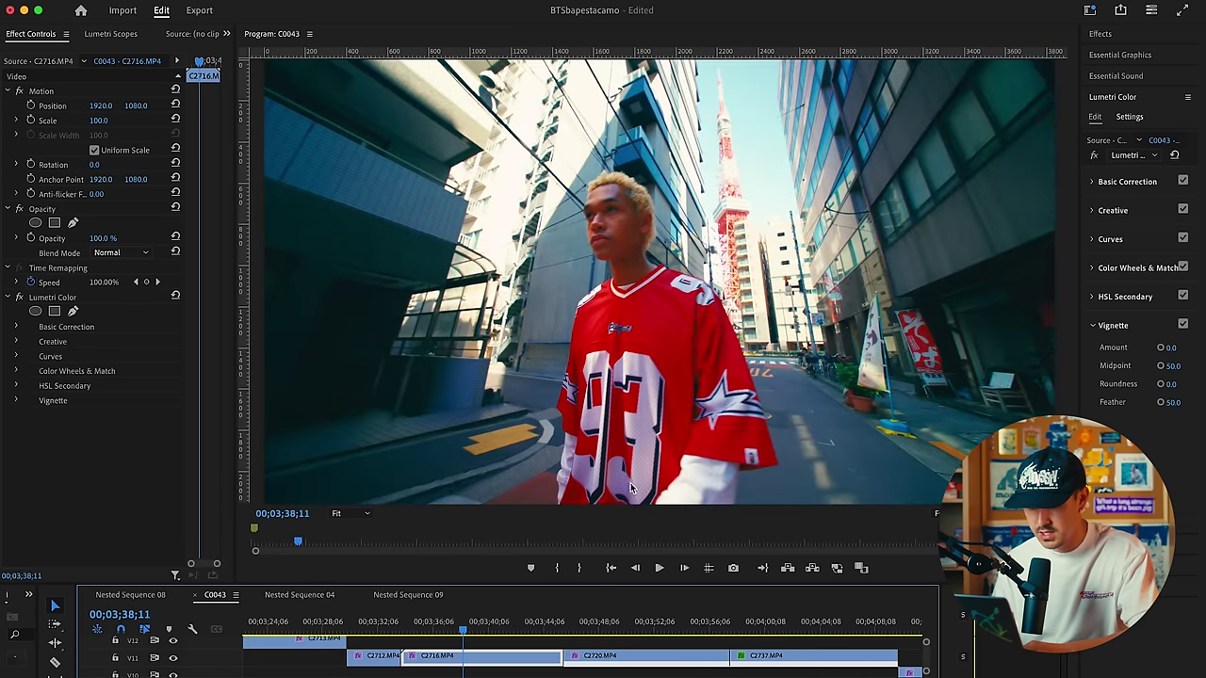
pyautogui.click(570, 627)
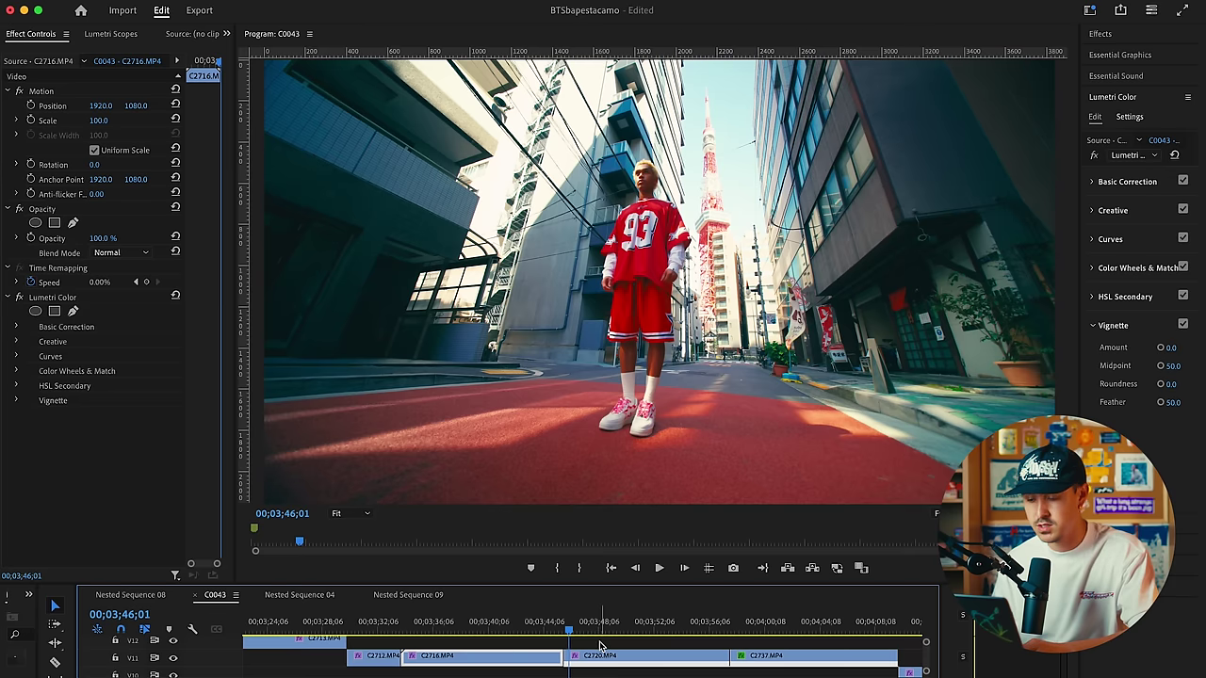
pyautogui.press('space')
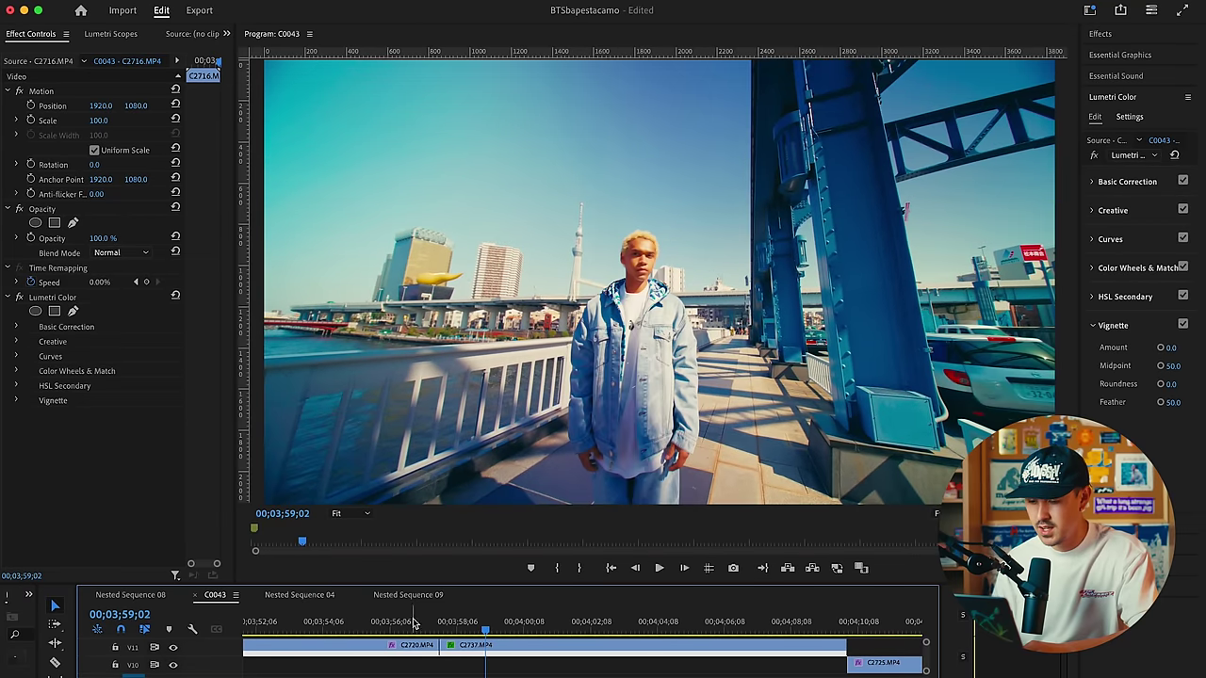
# Rewind to the start of the red-jersey street run in C2720 and play it
pyautogui.moveTo(387, 624); pyautogui.dragTo(322, 624)
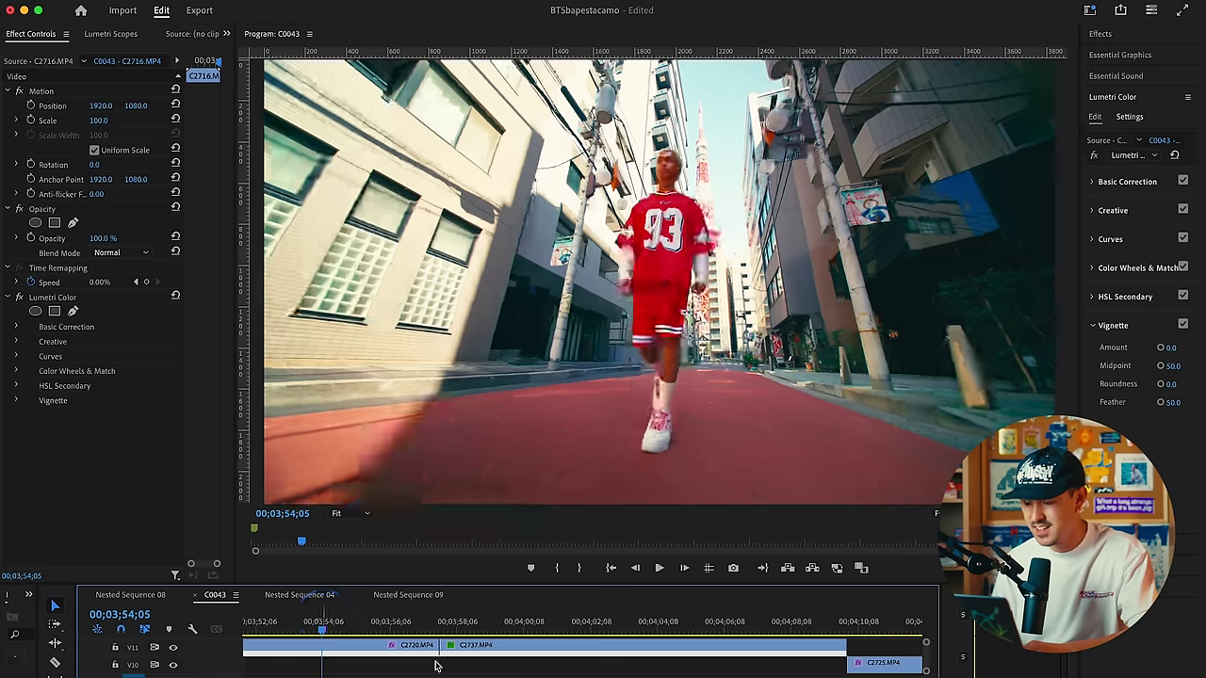
pyautogui.scroll(-3, 442, 668)
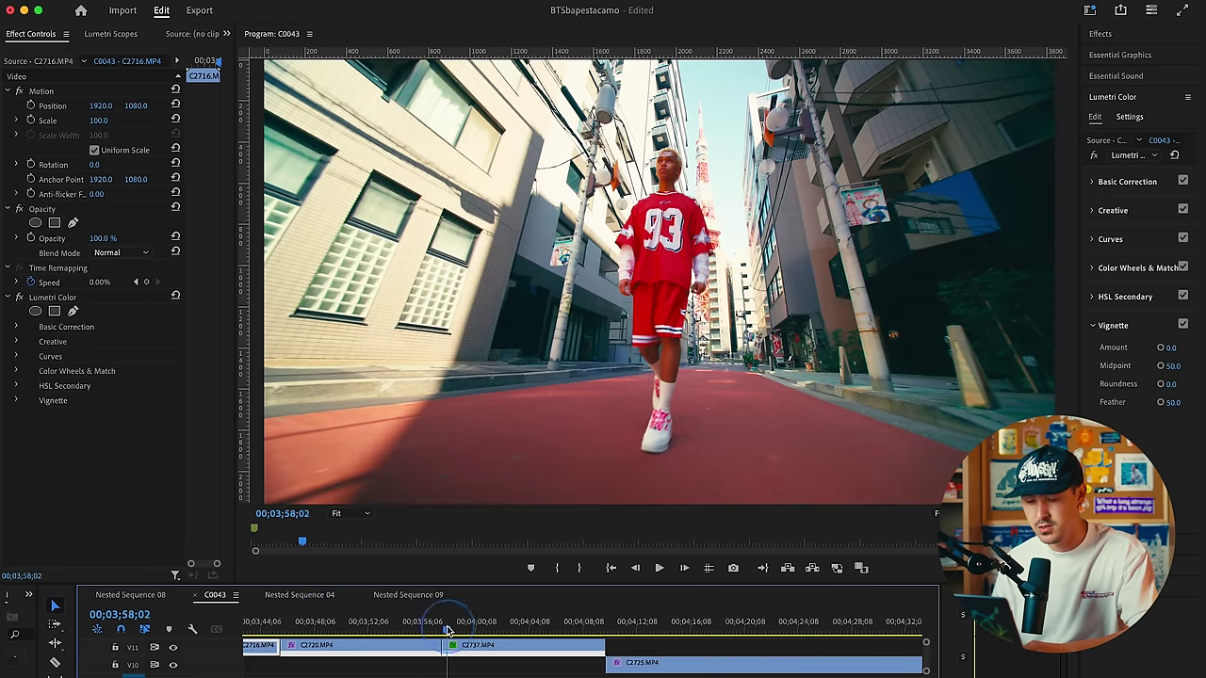
pyautogui.moveTo(448, 629); pyautogui.dragTo(375, 629)
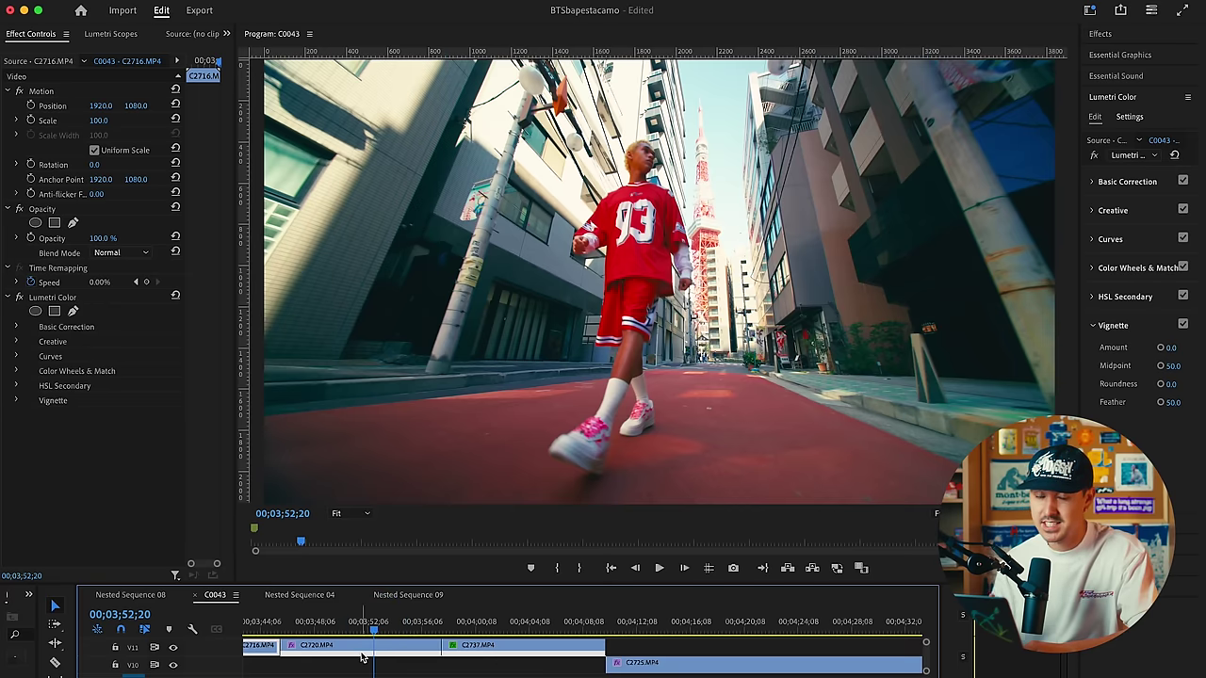
pyautogui.press('space')
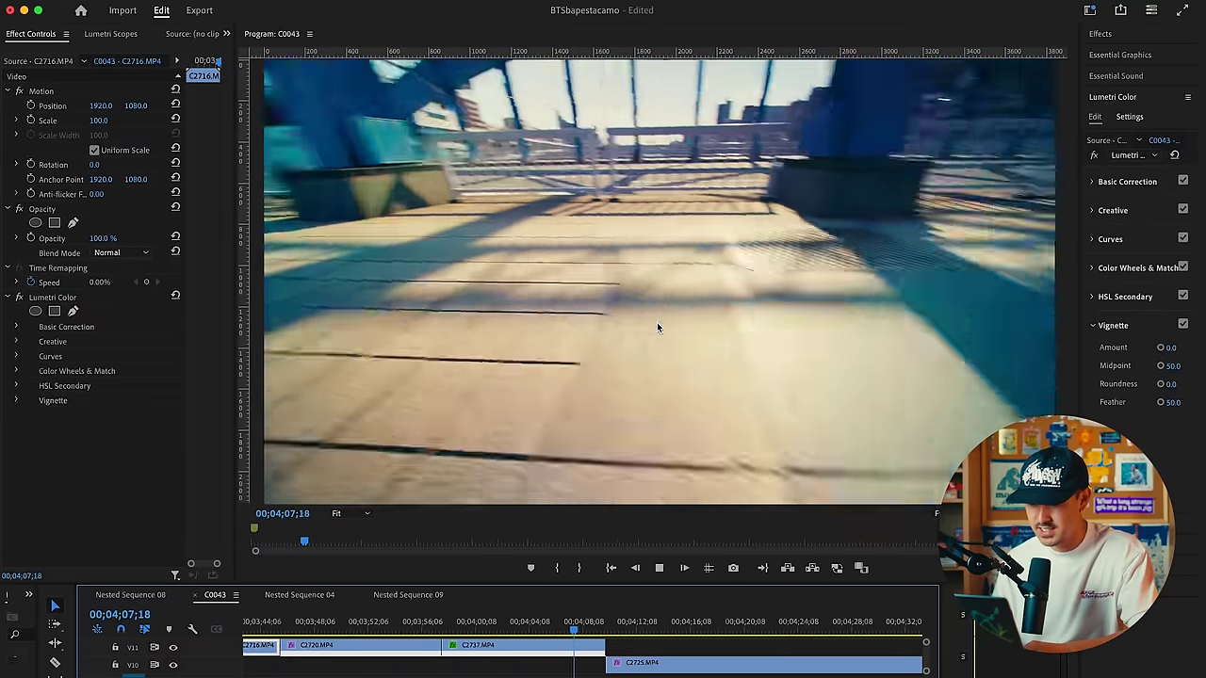
# Step back and forth through the fast bridge transition with J, K and L
pyautogui.press('space')
pyautogui.press('j')
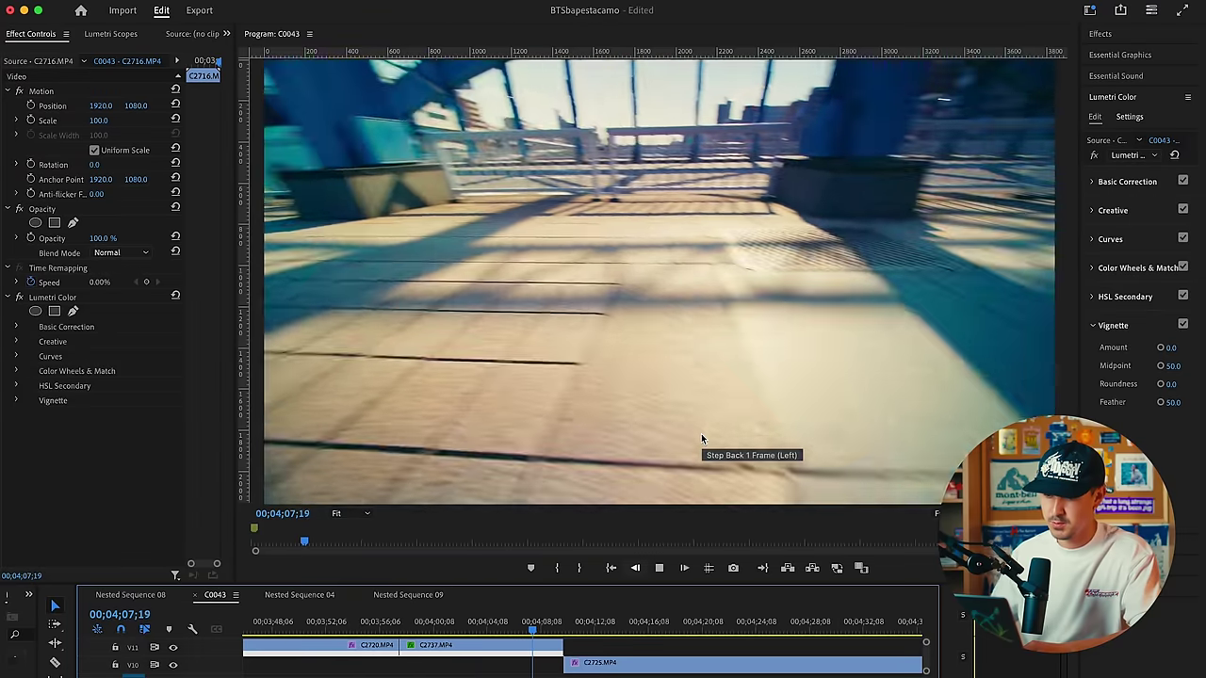
pyautogui.press('k')
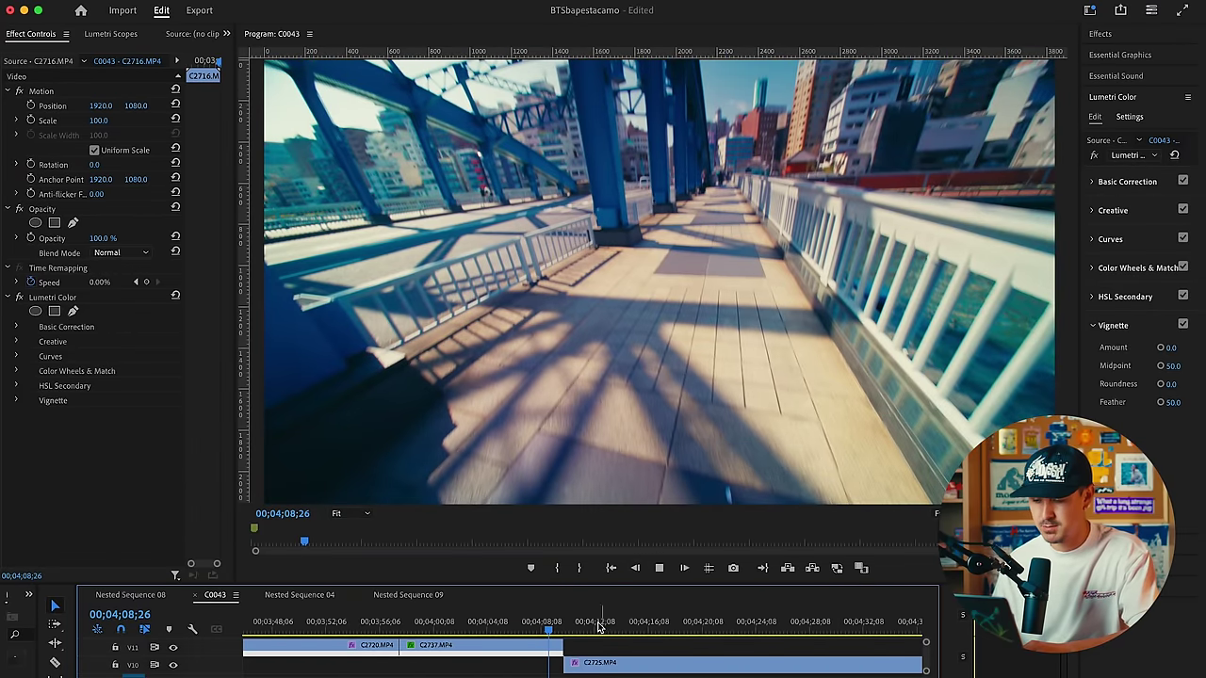
pyautogui.press('l')
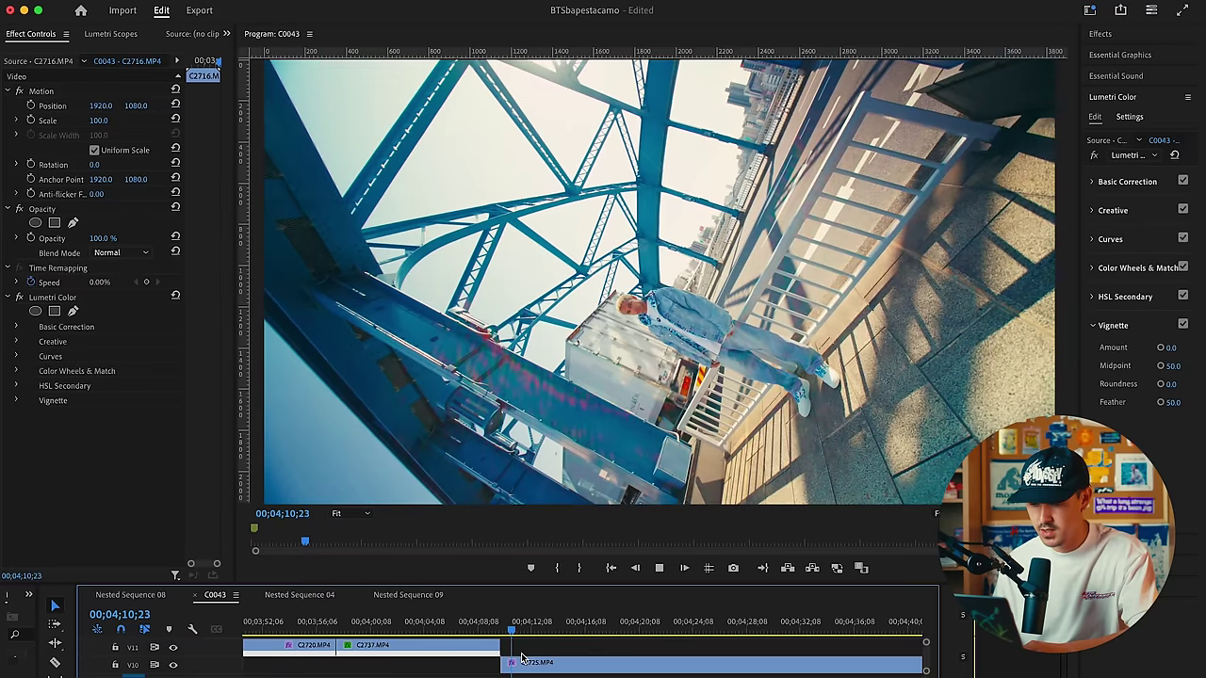
# Zoom the timeline out while playback runs through the bridge takes into C2721
pyautogui.press('-')
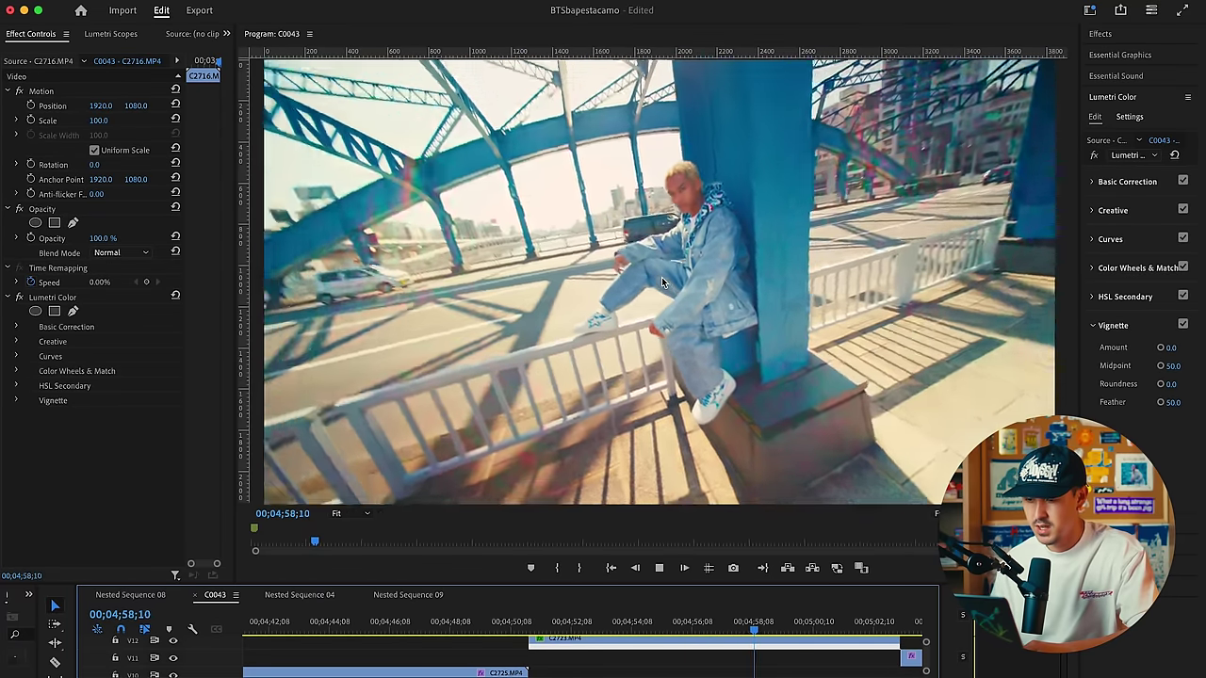
# Stop on the railing shot, scrub within it, and replay from a later point
pyautogui.press('space')
pyautogui.moveTo(601, 624); pyautogui.dragTo(744, 627)
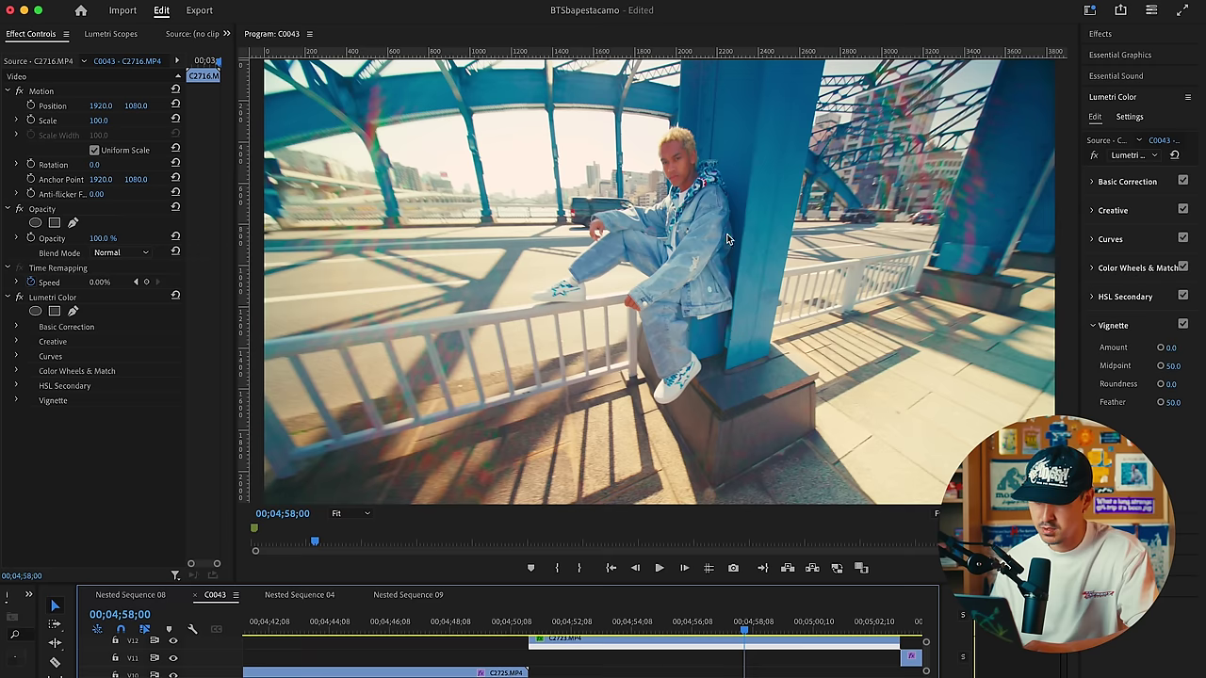
pyautogui.click(860, 628)
pyautogui.press('space')
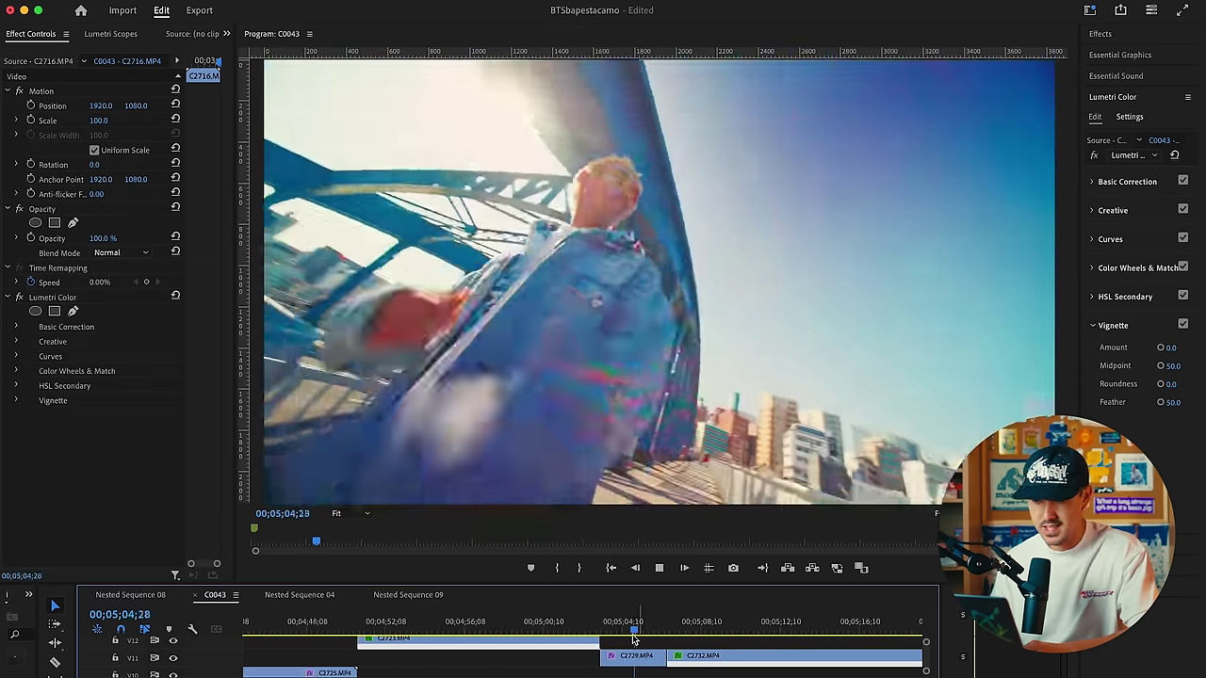
pyautogui.press('space')
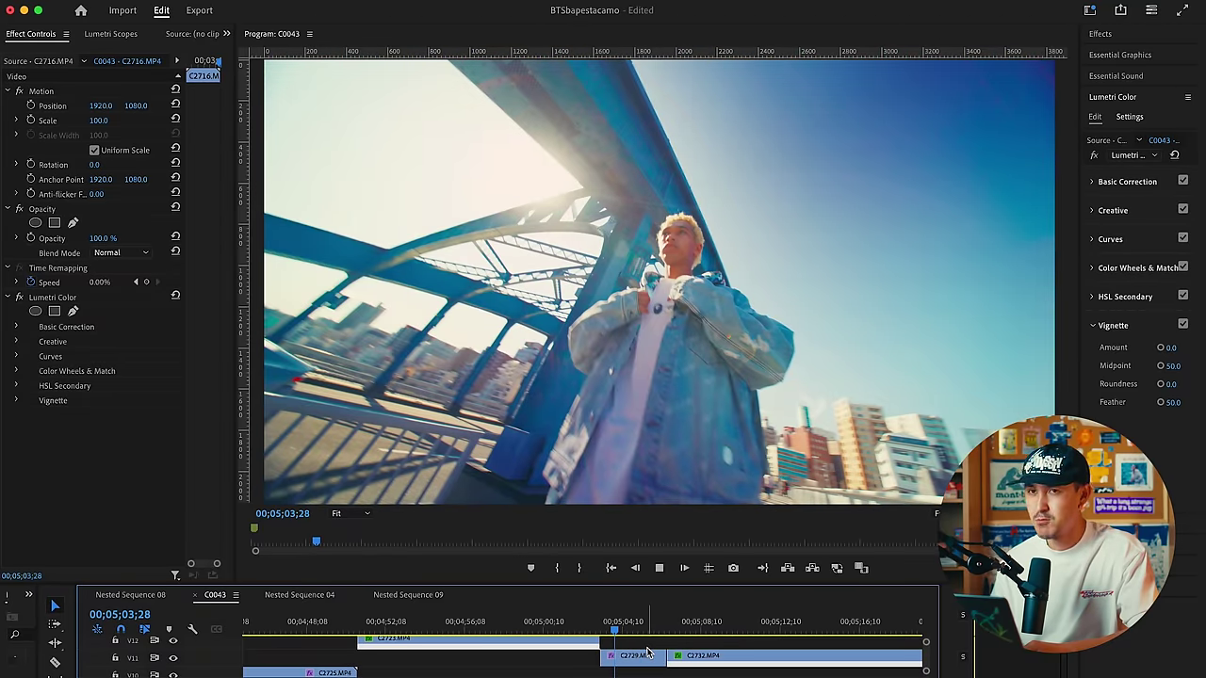
# Adjust the timeline zoom and settle on the star-sneaker close-up at 00;04;55;22
pyautogui.press('-')
pyautogui.press('space')
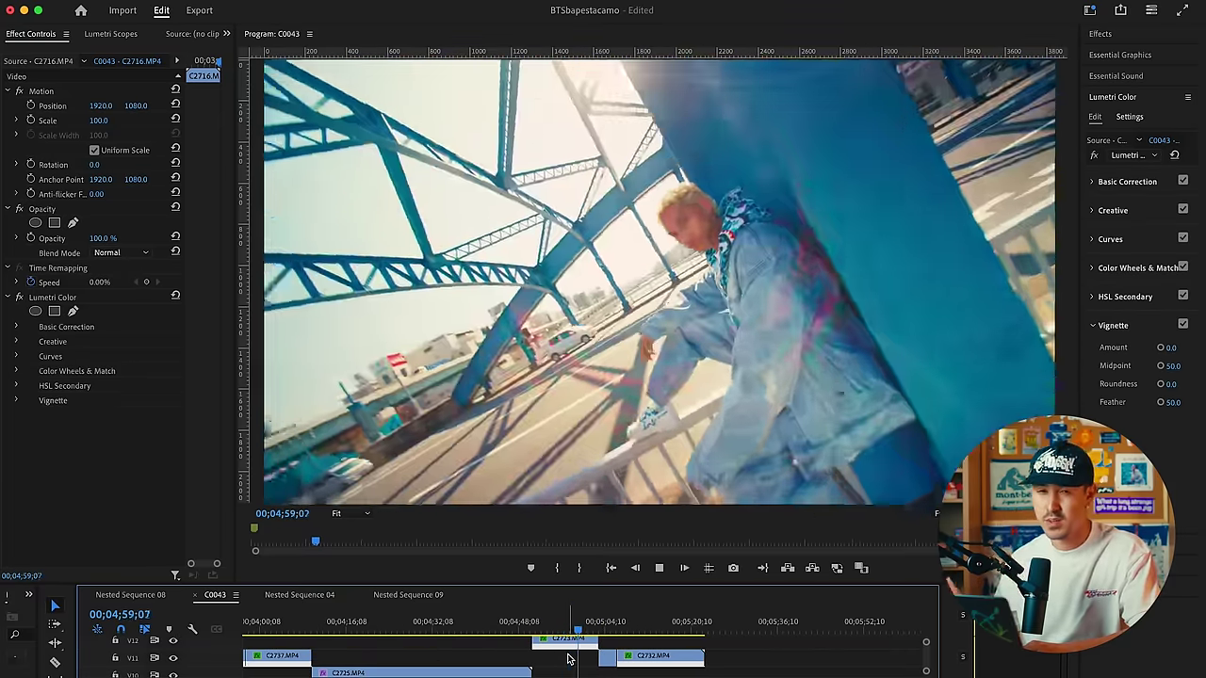
pyautogui.press('=')
pyautogui.press('=')
pyautogui.press('=')
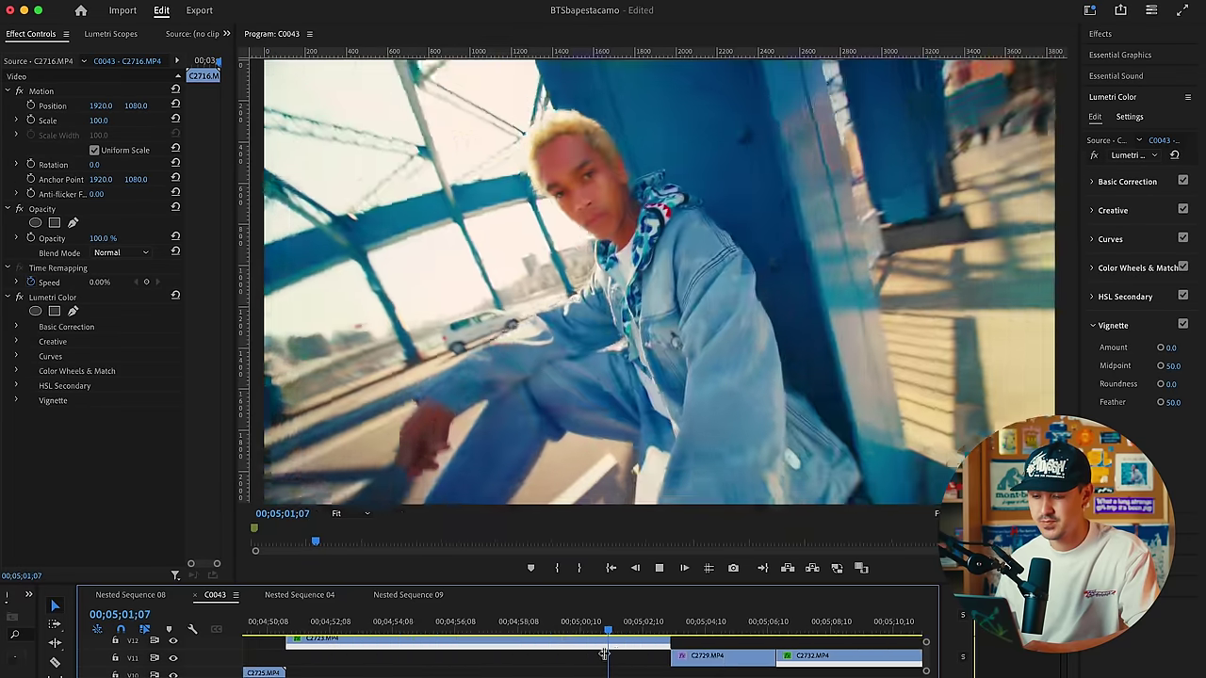
pyautogui.press('-')
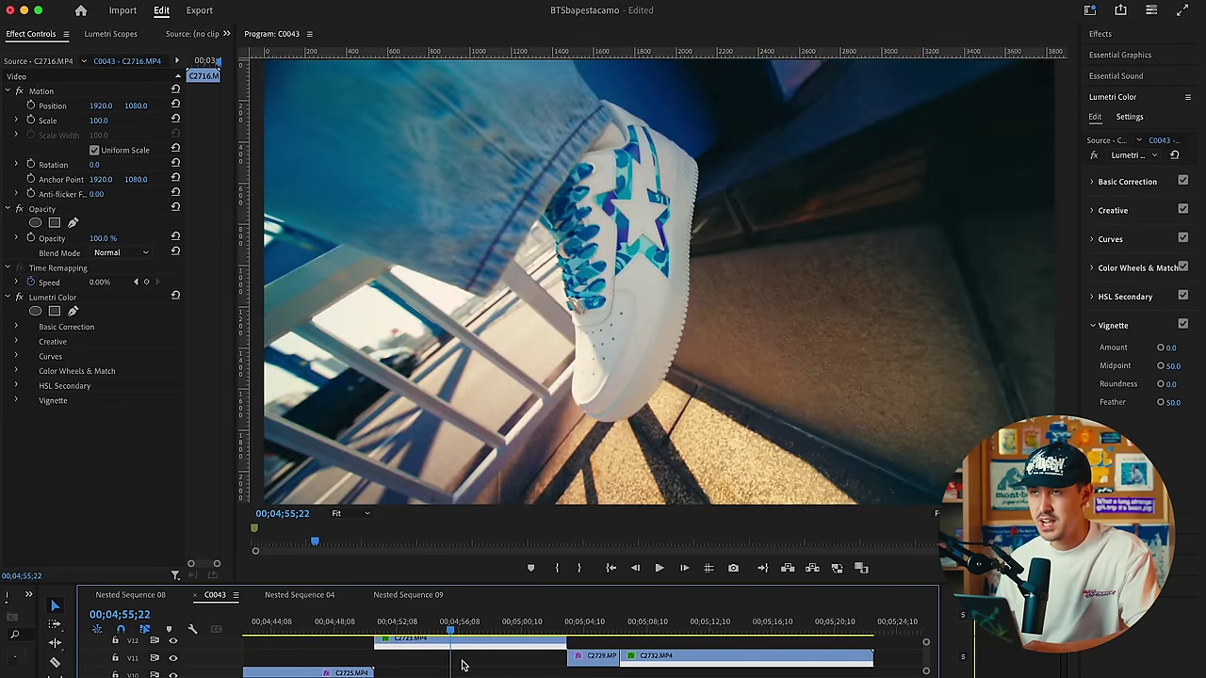